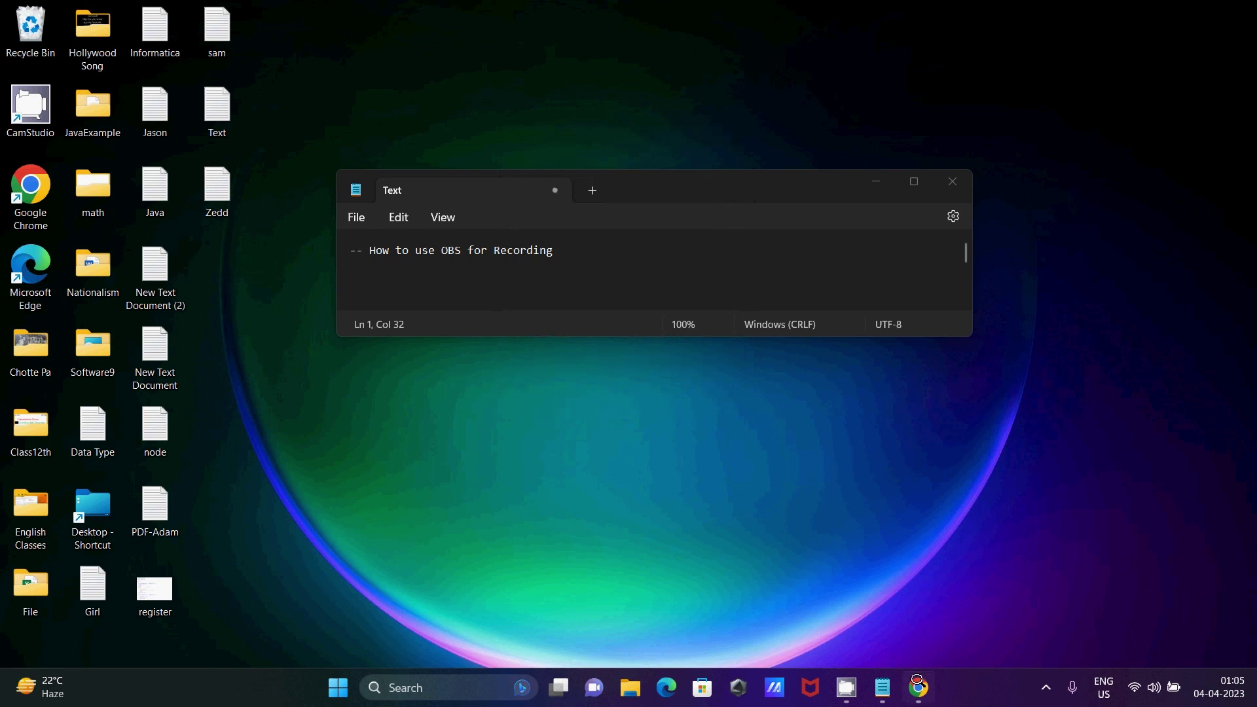
# Switch from Notepad to the Chrome window showing the 'obs studio' Google results
pyautogui.click(917, 686)
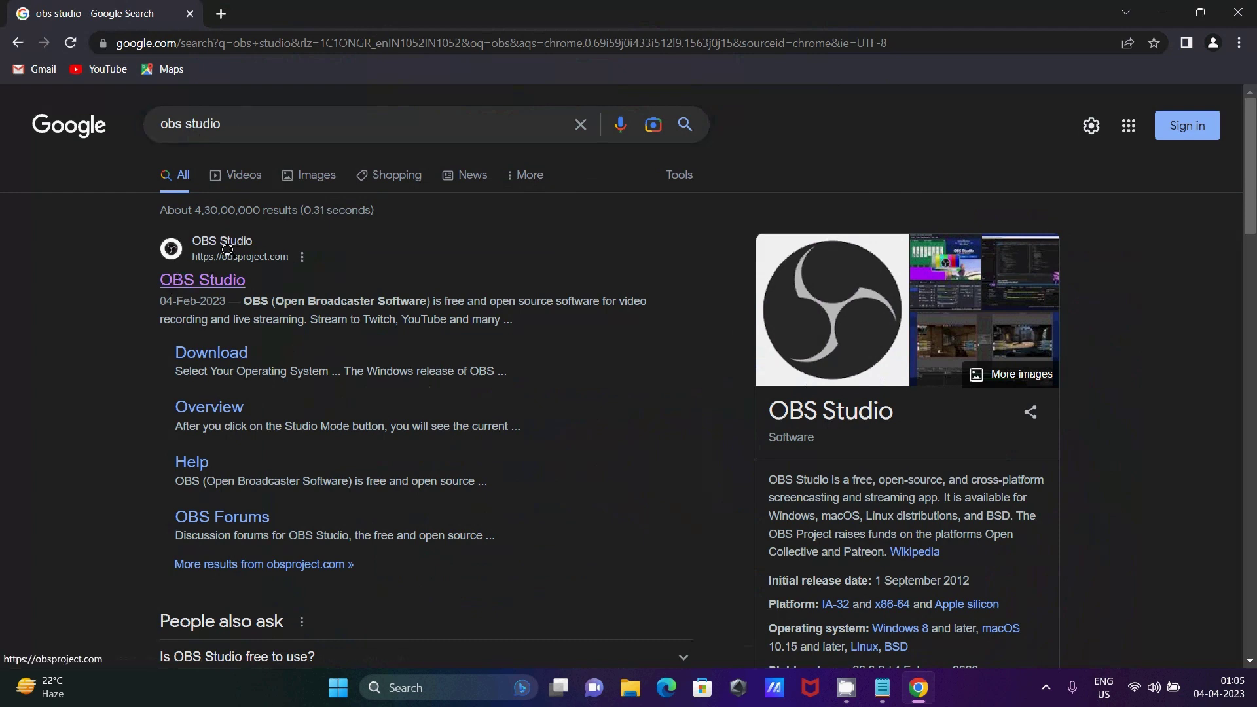
# Download the OBS Studio 29.0.2 Windows installer from obsproject.com and run it
pyautogui.click(200, 263)
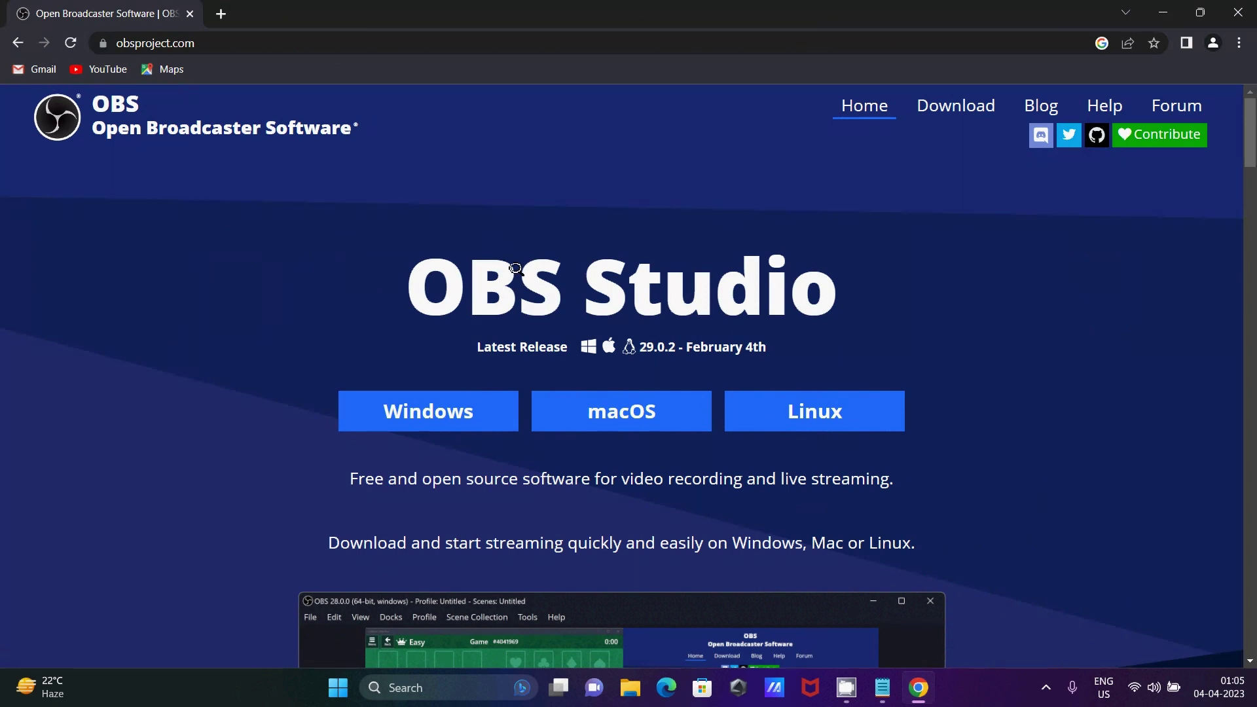
pyautogui.click(422, 401)
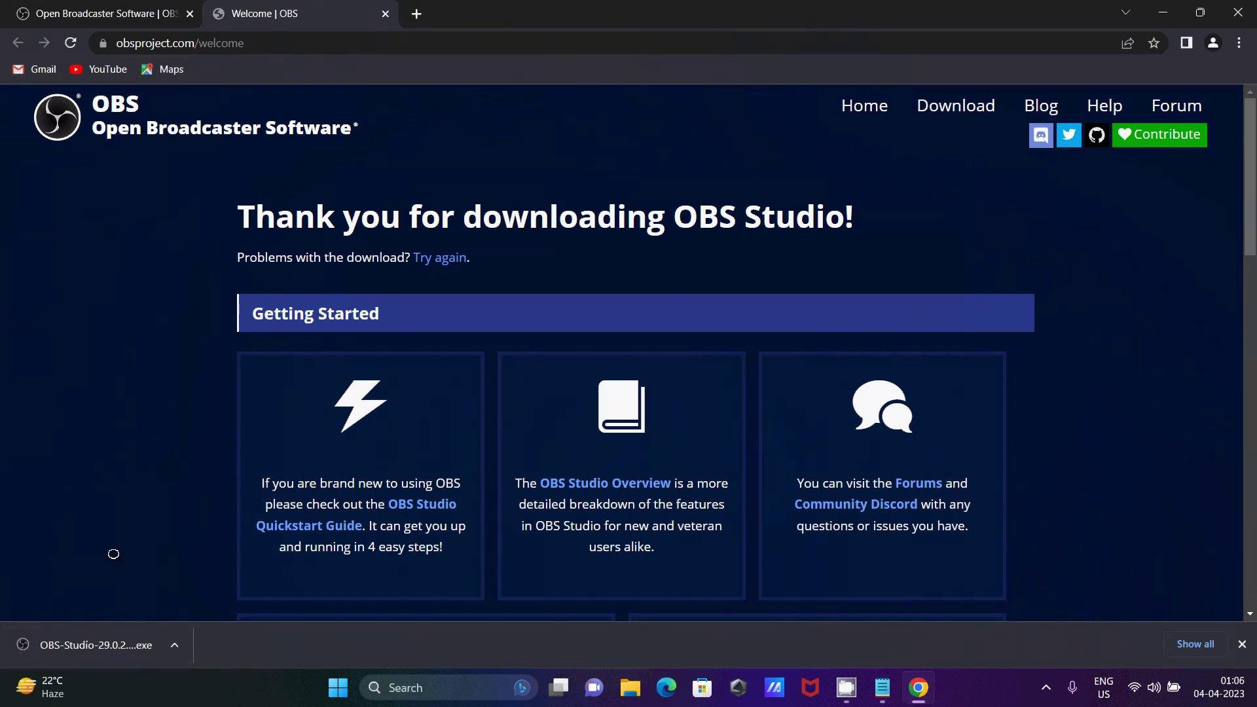
pyautogui.click(131, 640)
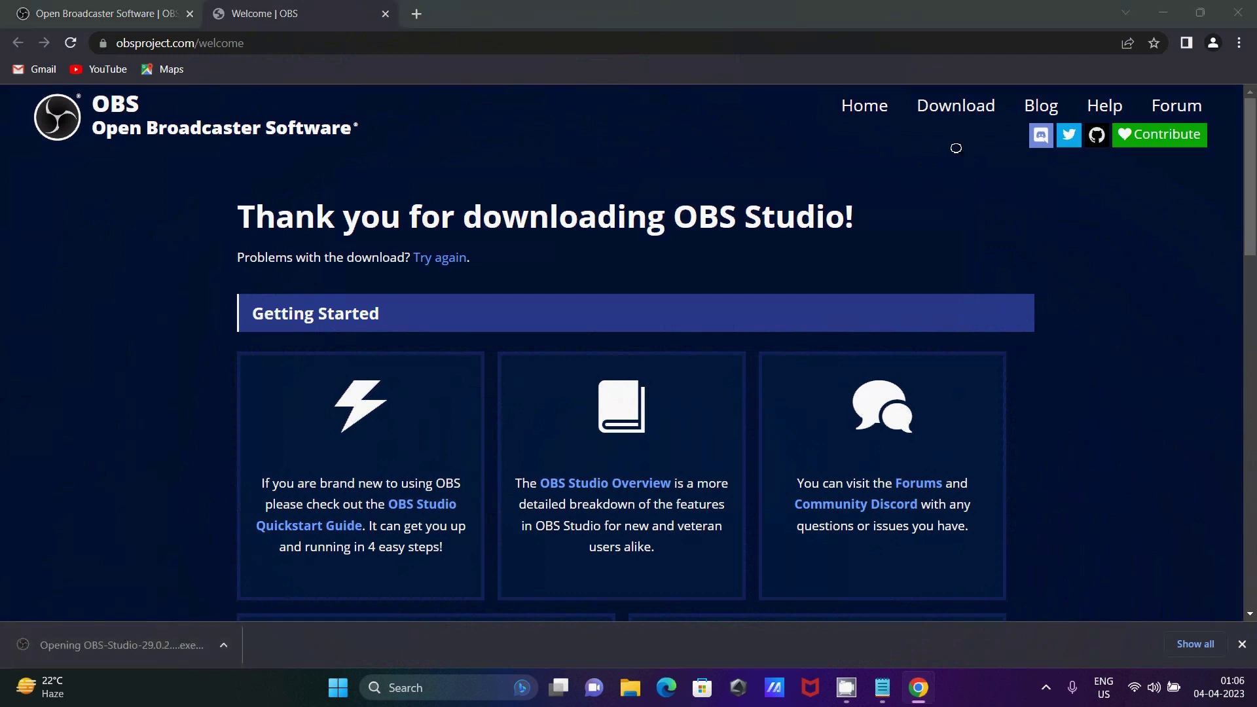
pyautogui.click(1160, 7)
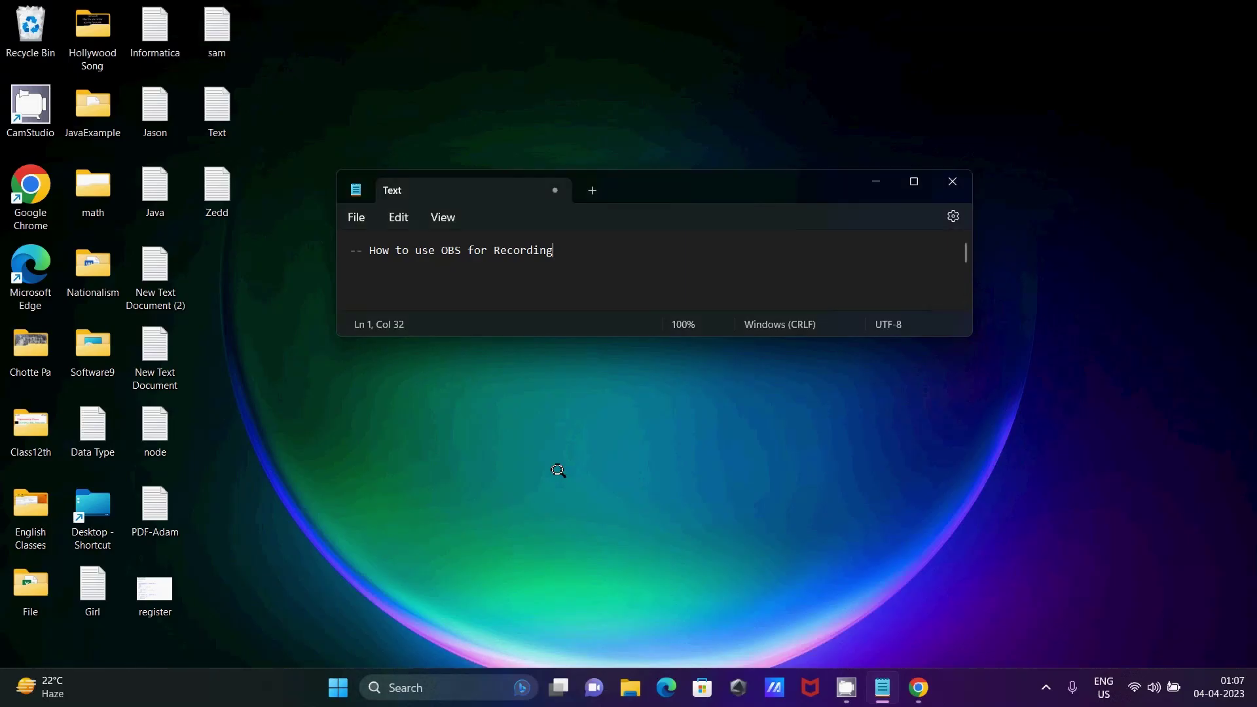
# Allow the installer, accept the licence, and install OBS Studio 29.0.2 with it launching afterwards
pyautogui.click(878, 172)
pyautogui.click(877, 171)
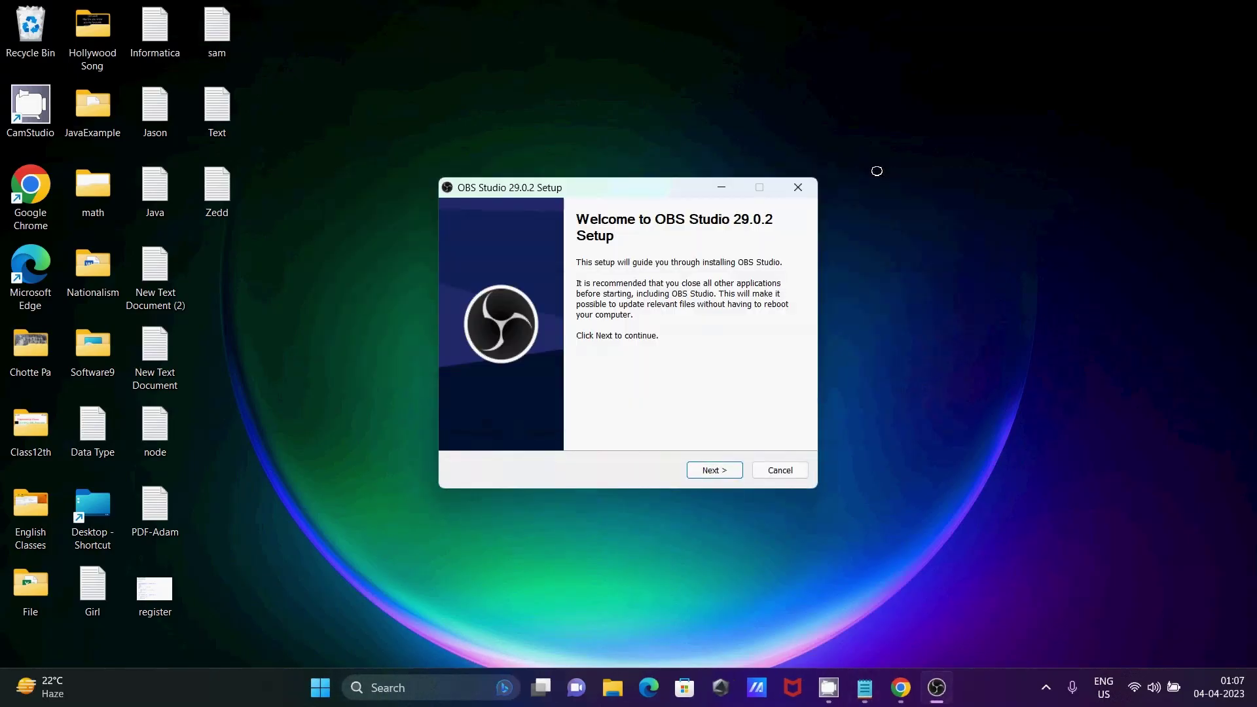
pyautogui.click(718, 466)
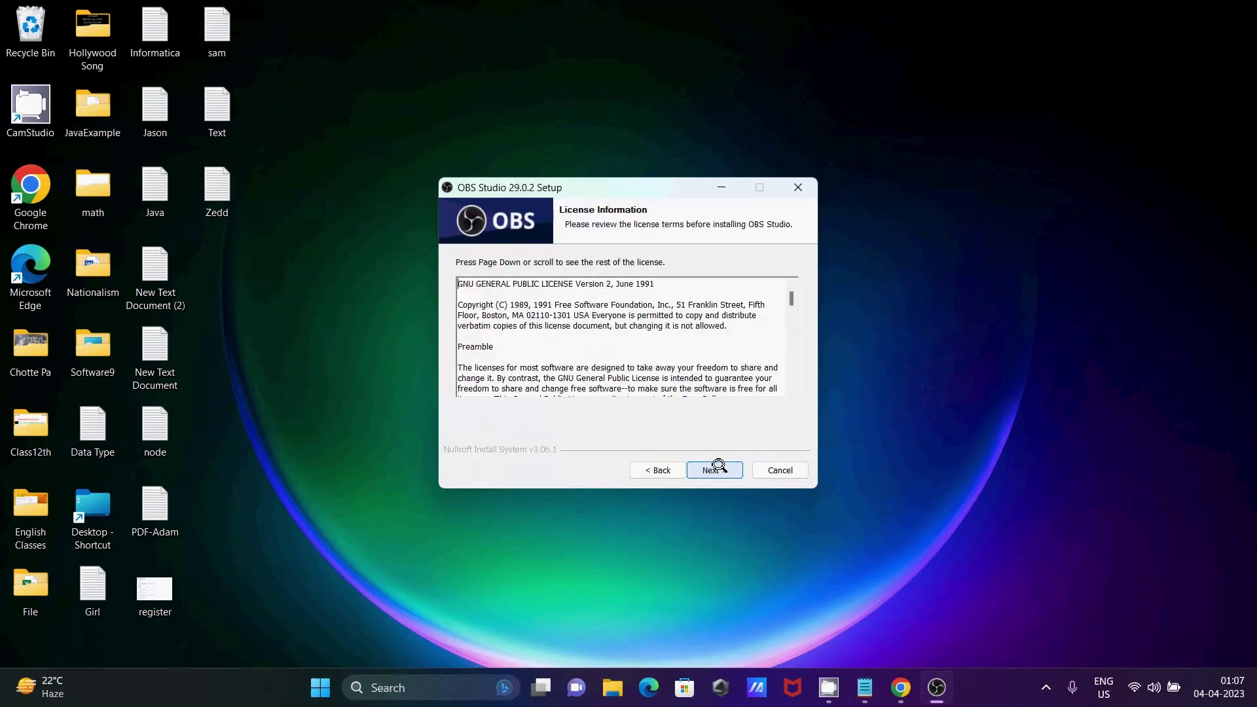
pyautogui.click(718, 465)
pyautogui.click(715, 470)
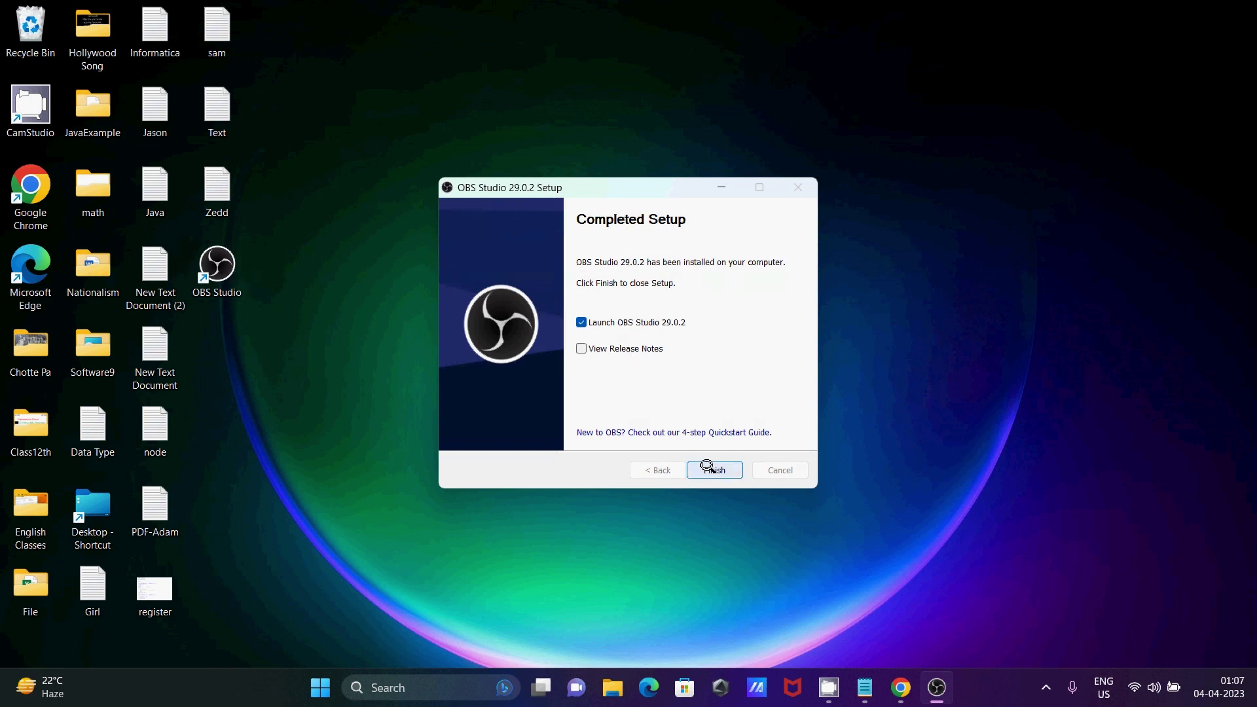
pyautogui.click(707, 469)
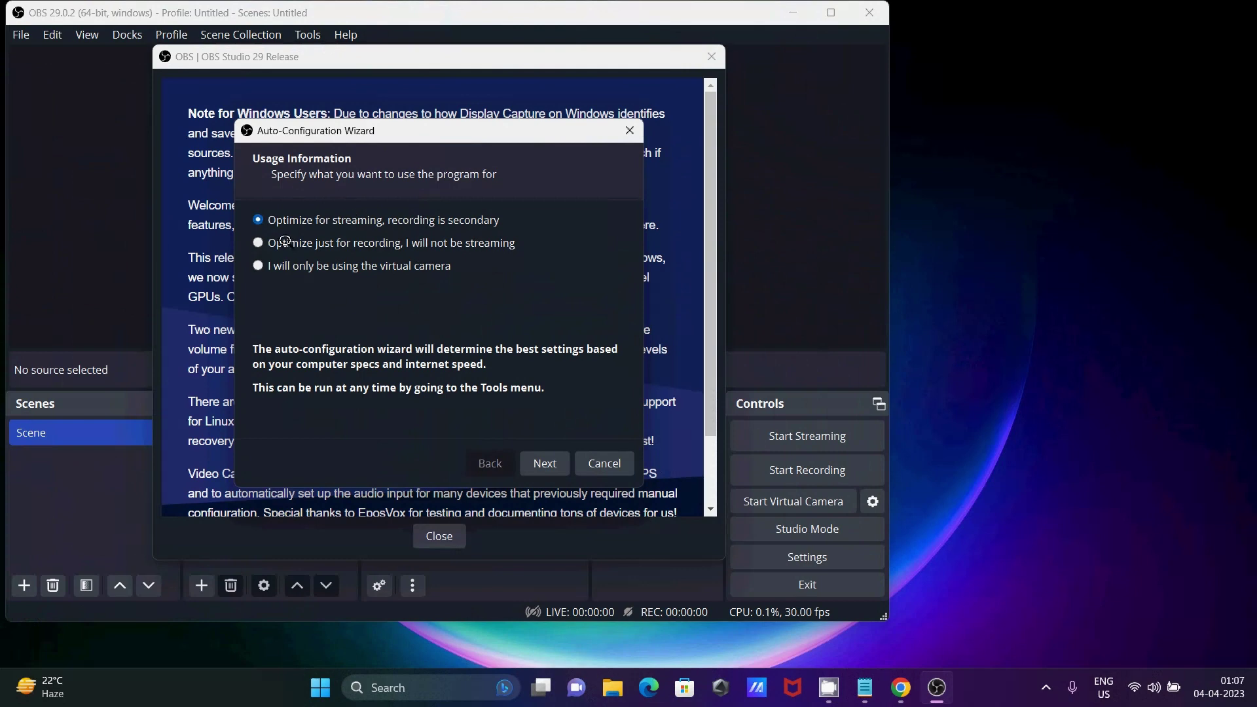
# Run the wizard for recording only at the current 1920x1080 canvas, 30 FPS, and apply it
pyautogui.click(321, 240)
pyautogui.click(547, 463)
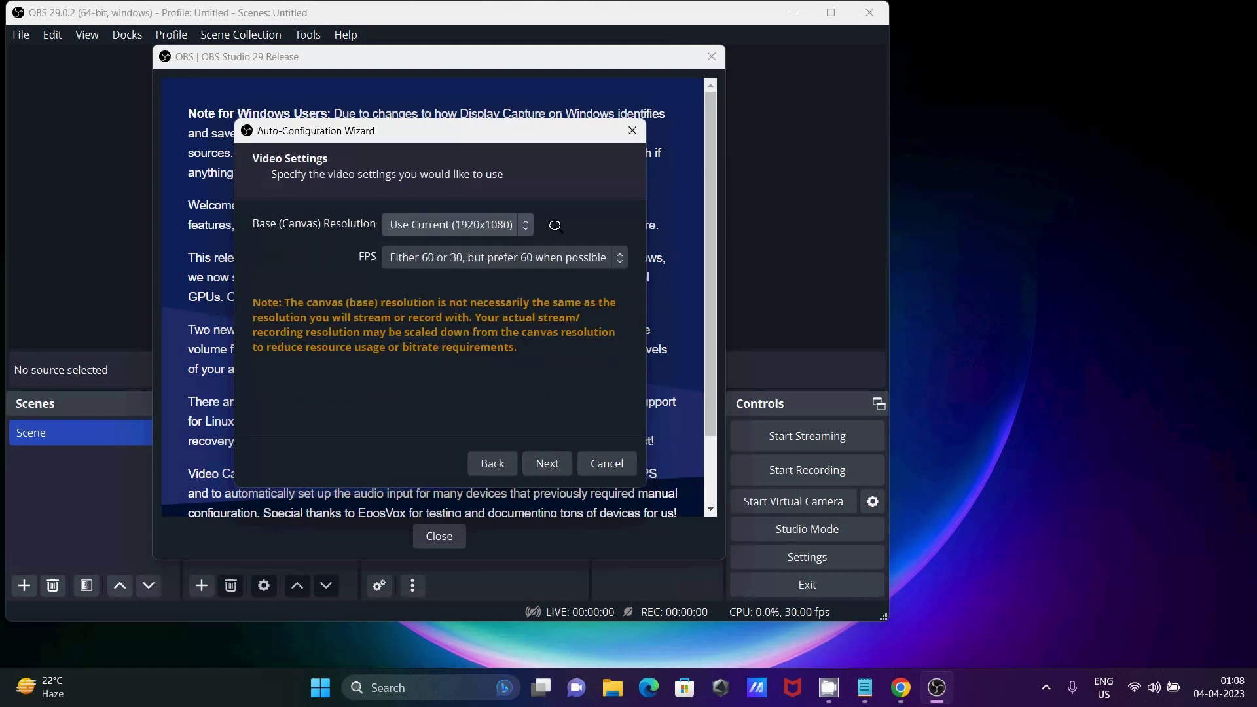
pyautogui.click(515, 222)
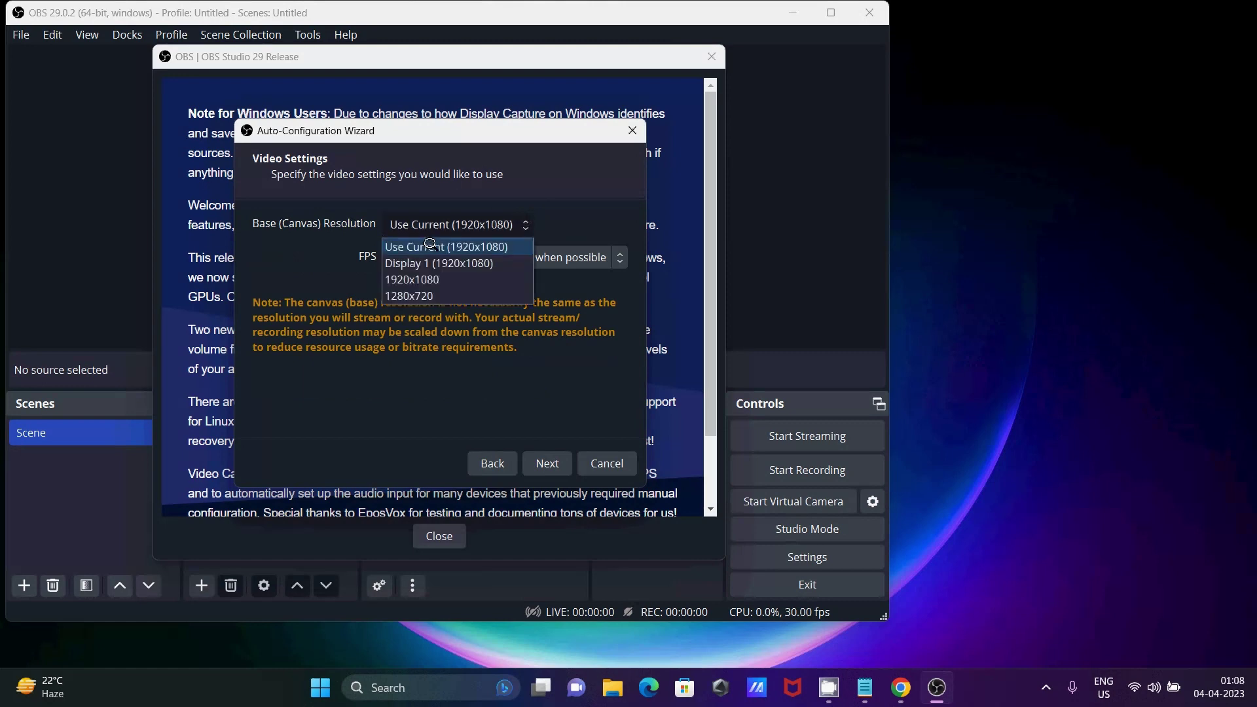
pyautogui.click(430, 247)
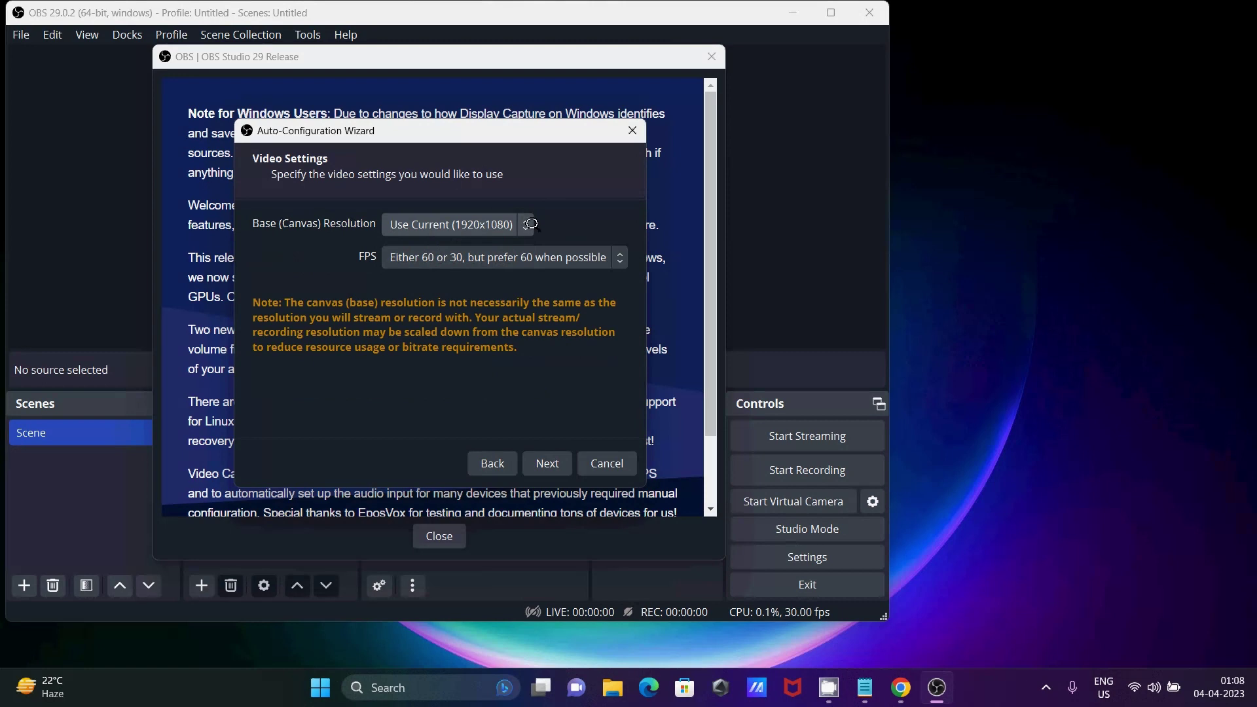
pyautogui.click(617, 256)
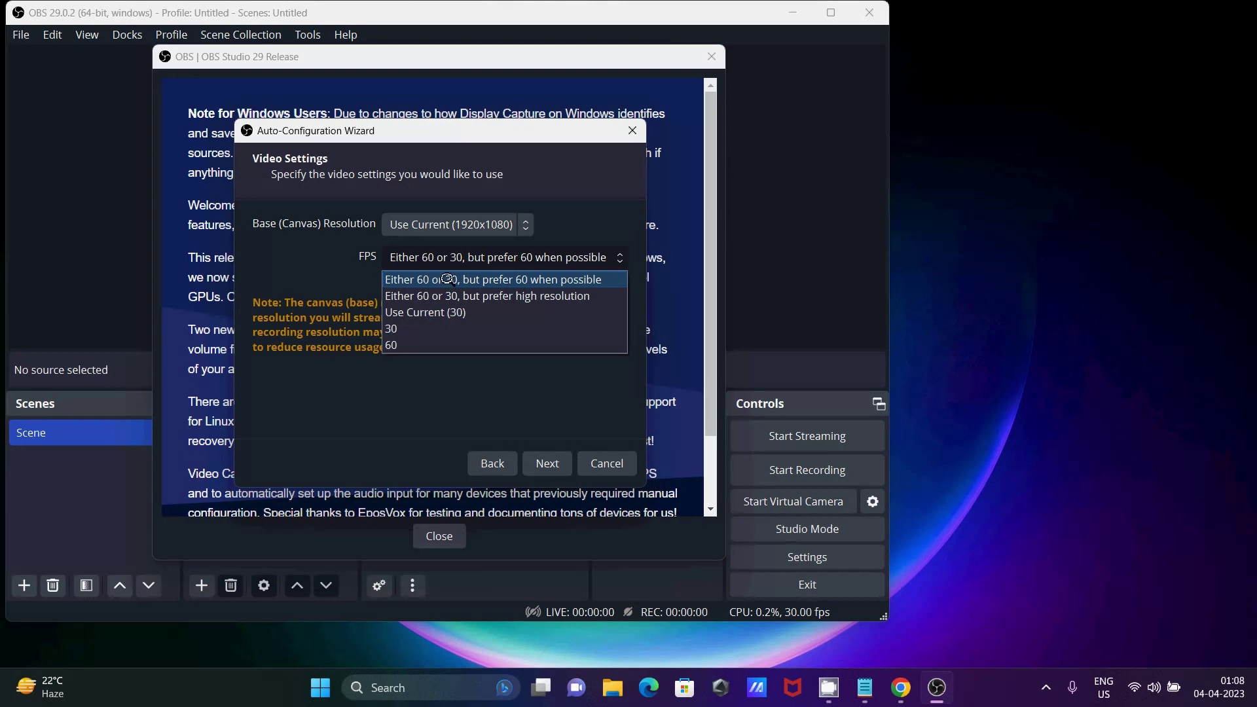
pyautogui.click(390, 324)
pyautogui.click(541, 457)
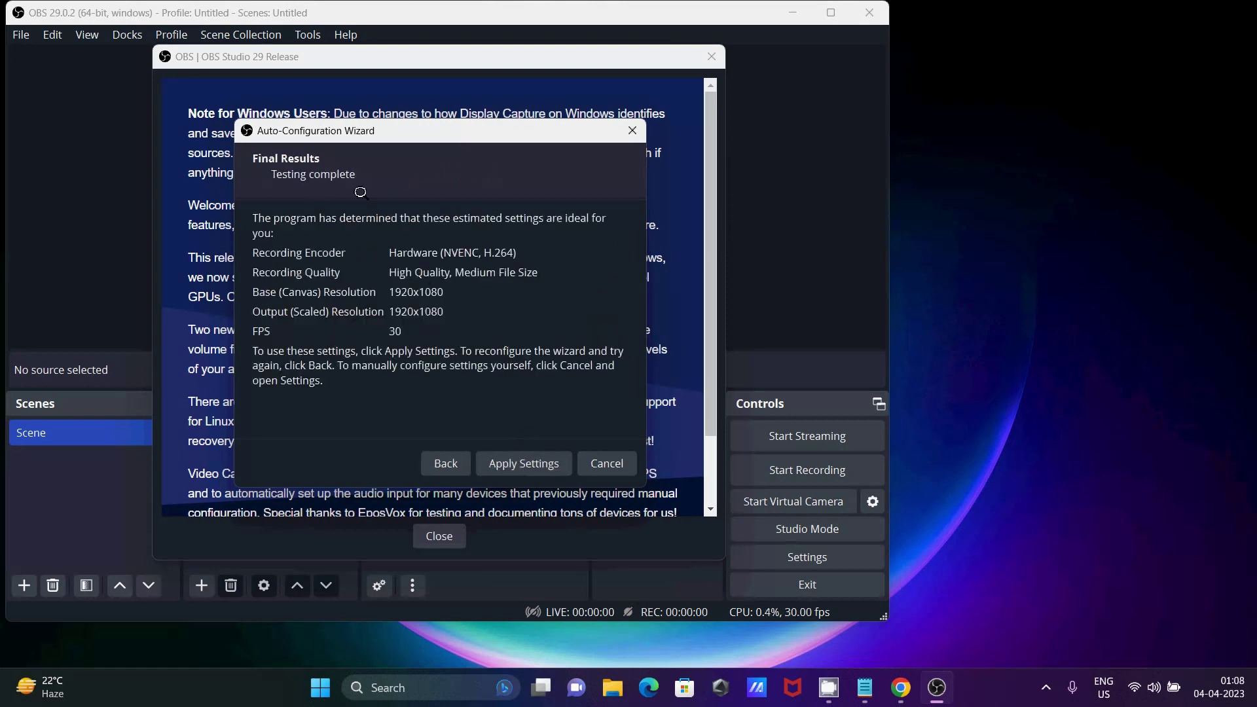
pyautogui.click(517, 461)
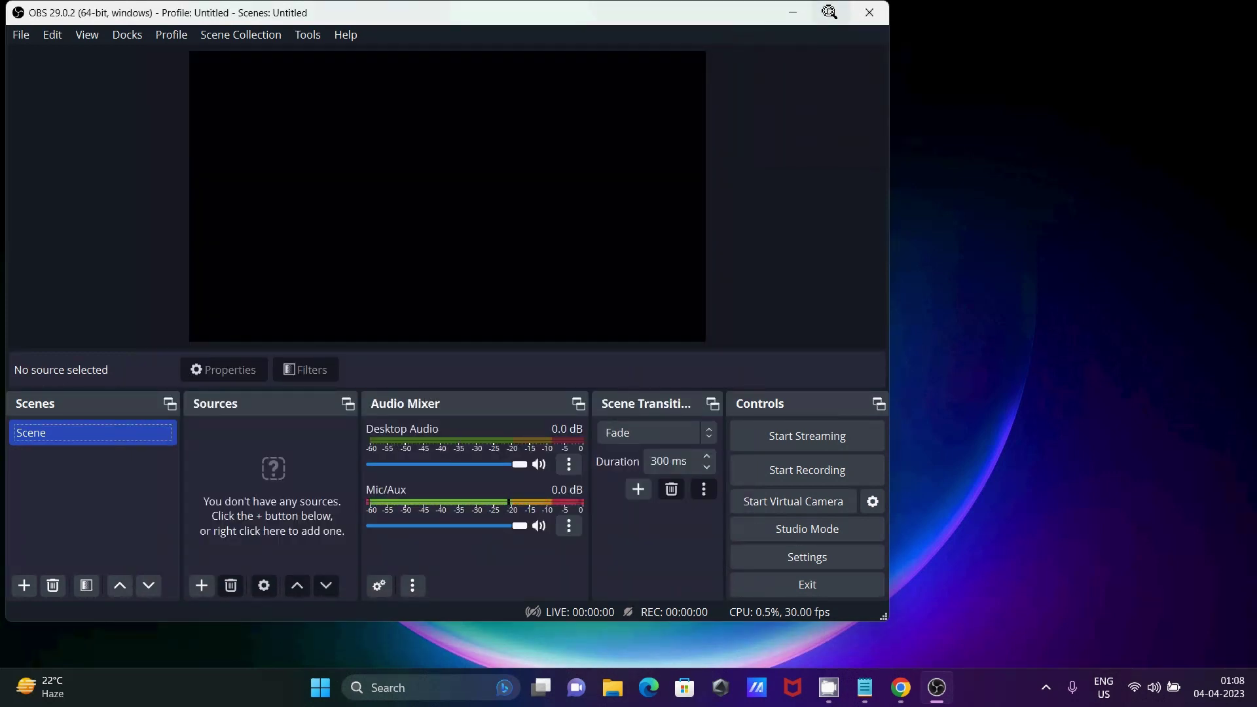
# Maximize OBS, reopen then cancel the Auto-Configuration Wizard, and bring up the File menu
pyautogui.click(830, 12)
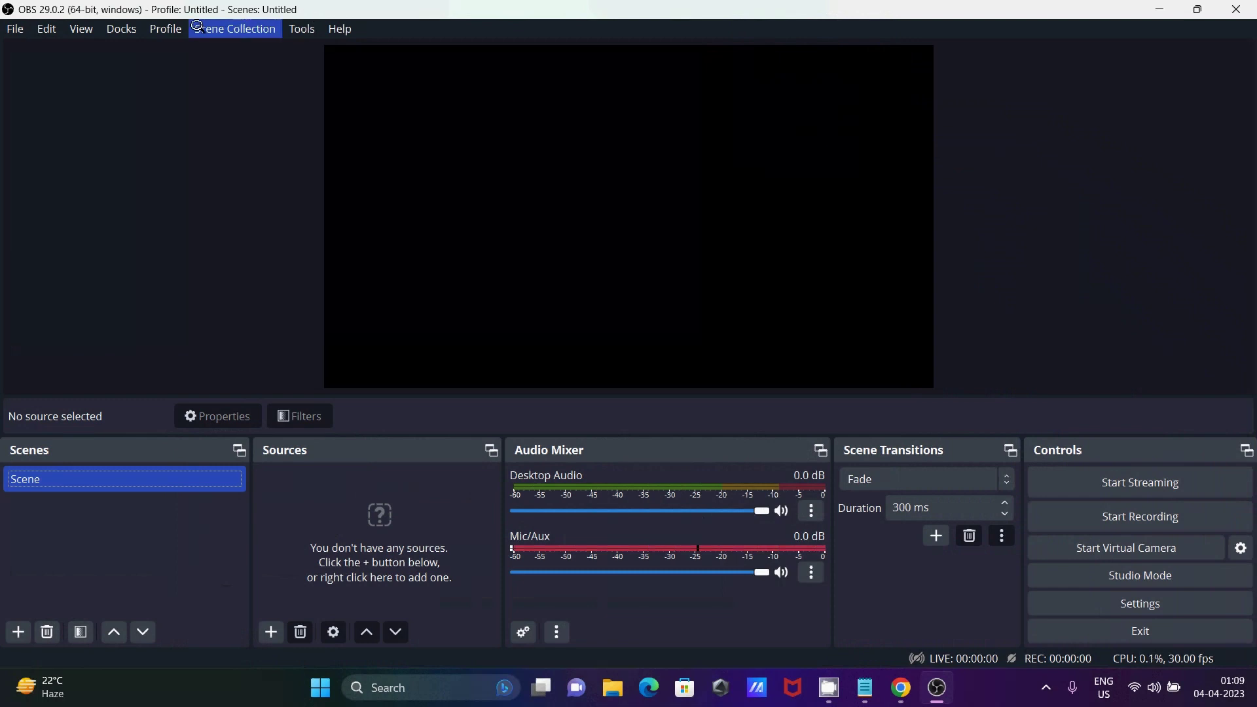
pyautogui.click(300, 27)
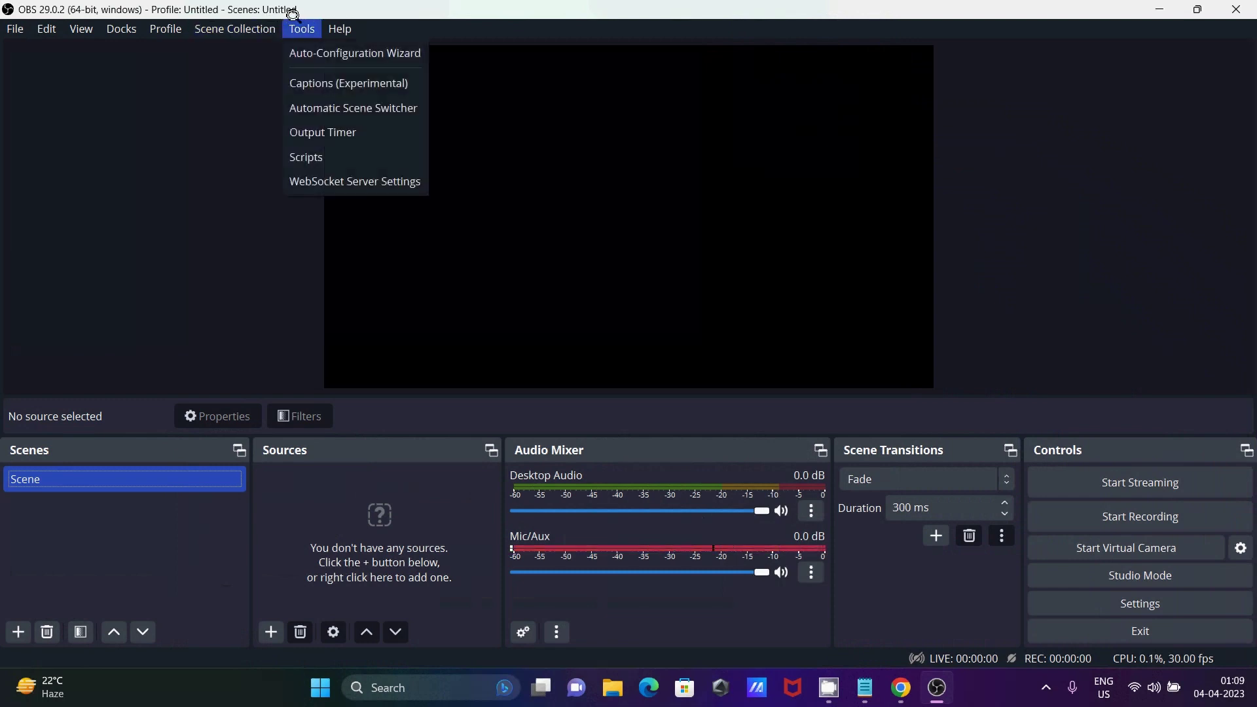
pyautogui.click(307, 53)
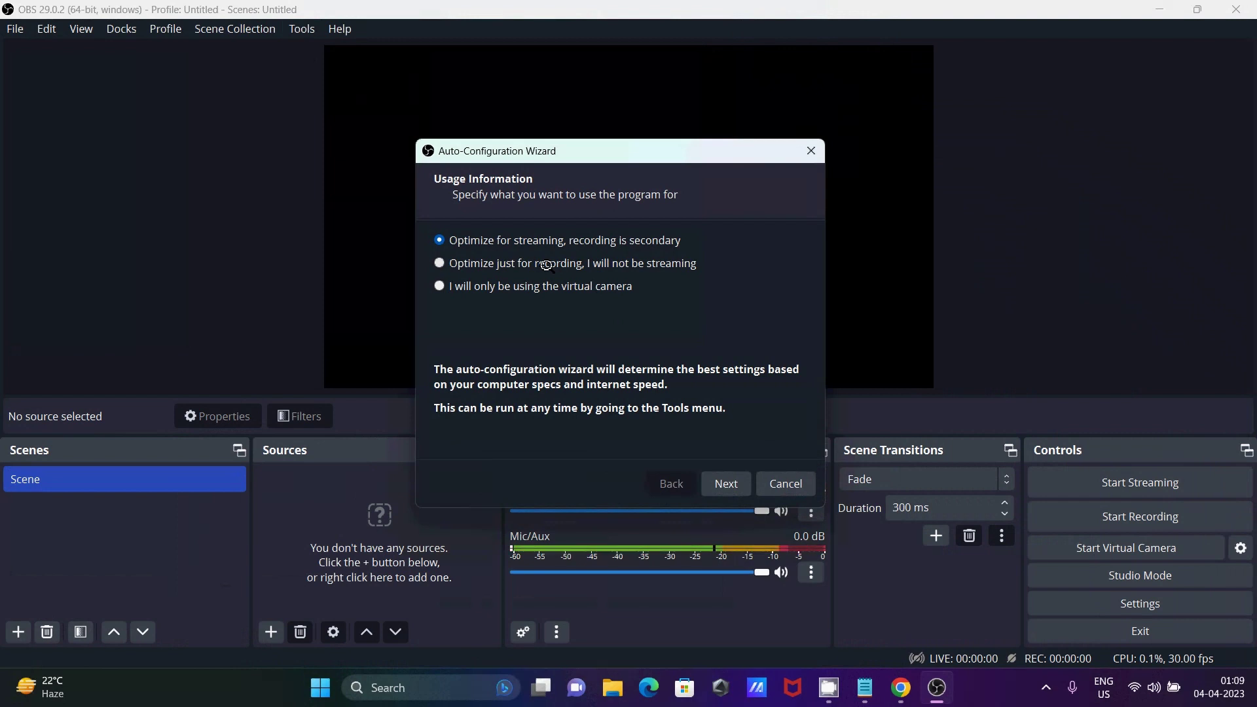
pyautogui.click(771, 476)
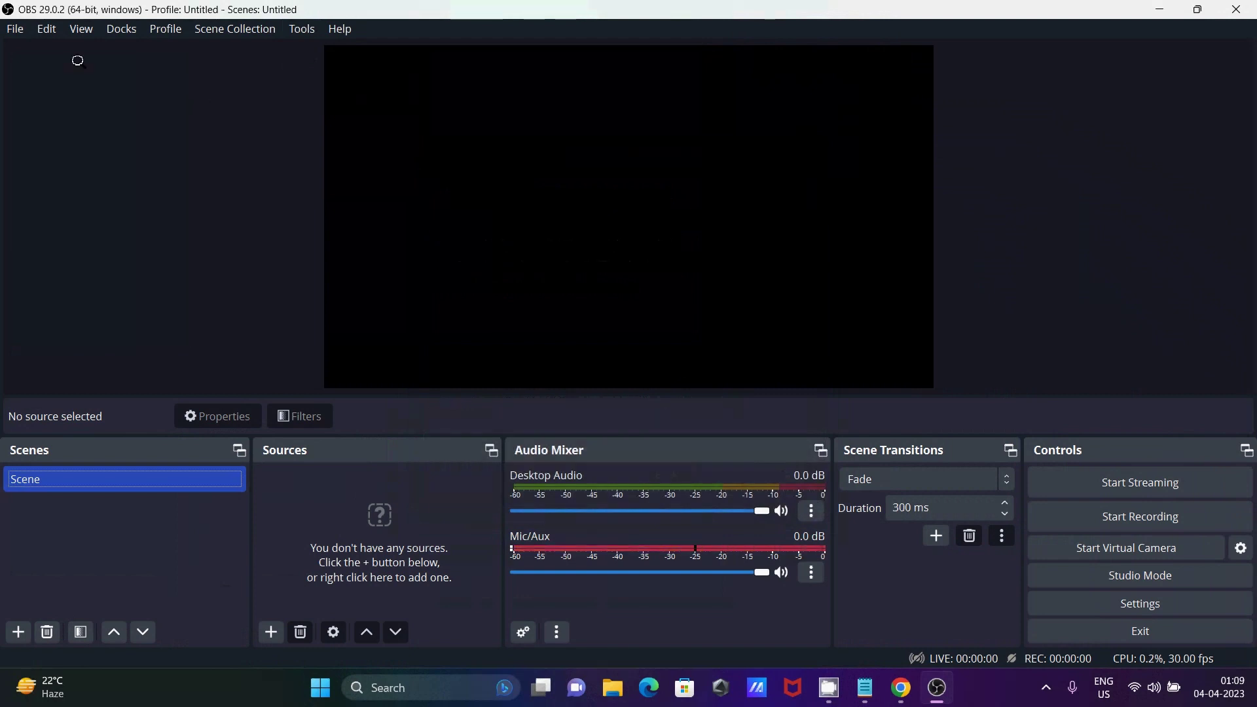
pyautogui.click(13, 25)
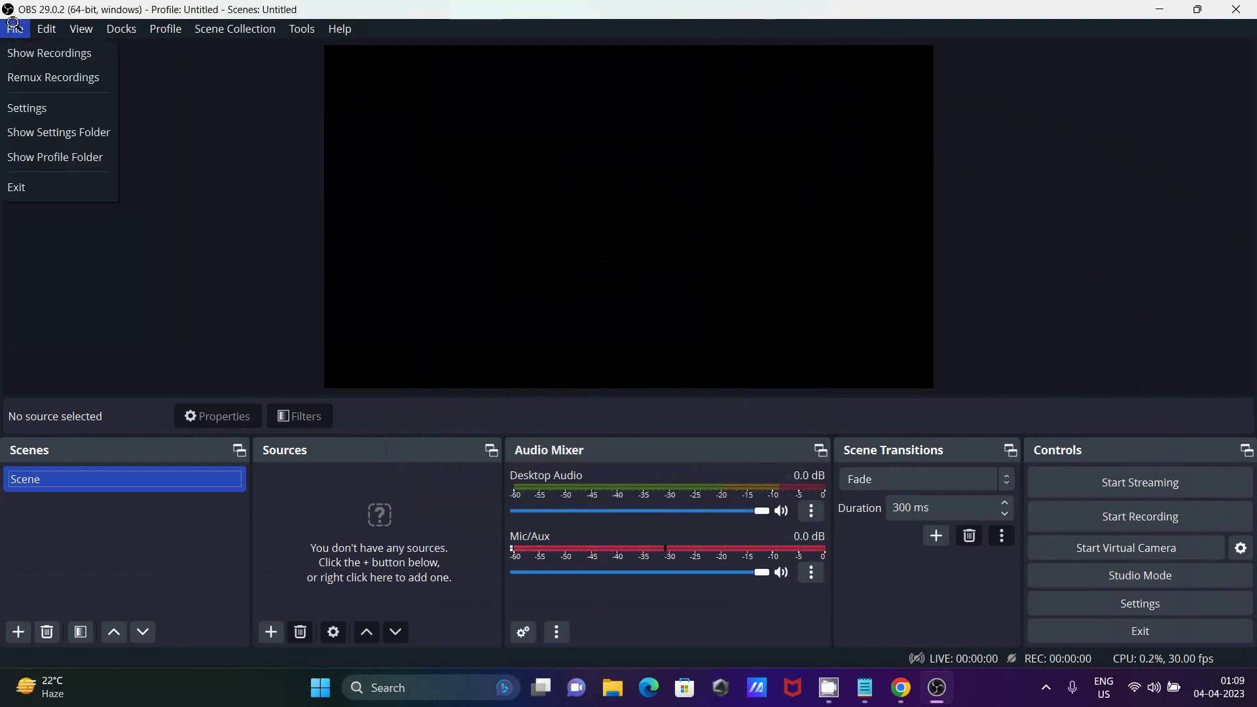
pyautogui.click(34, 105)
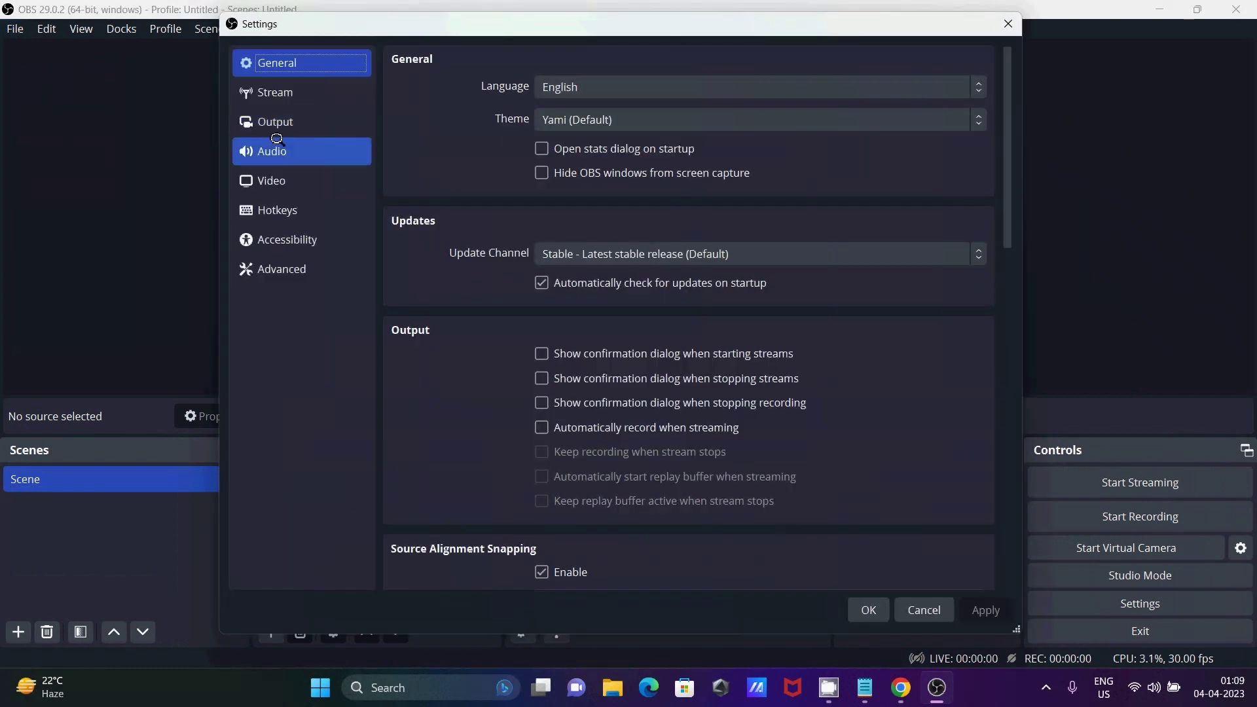
pyautogui.click(288, 122)
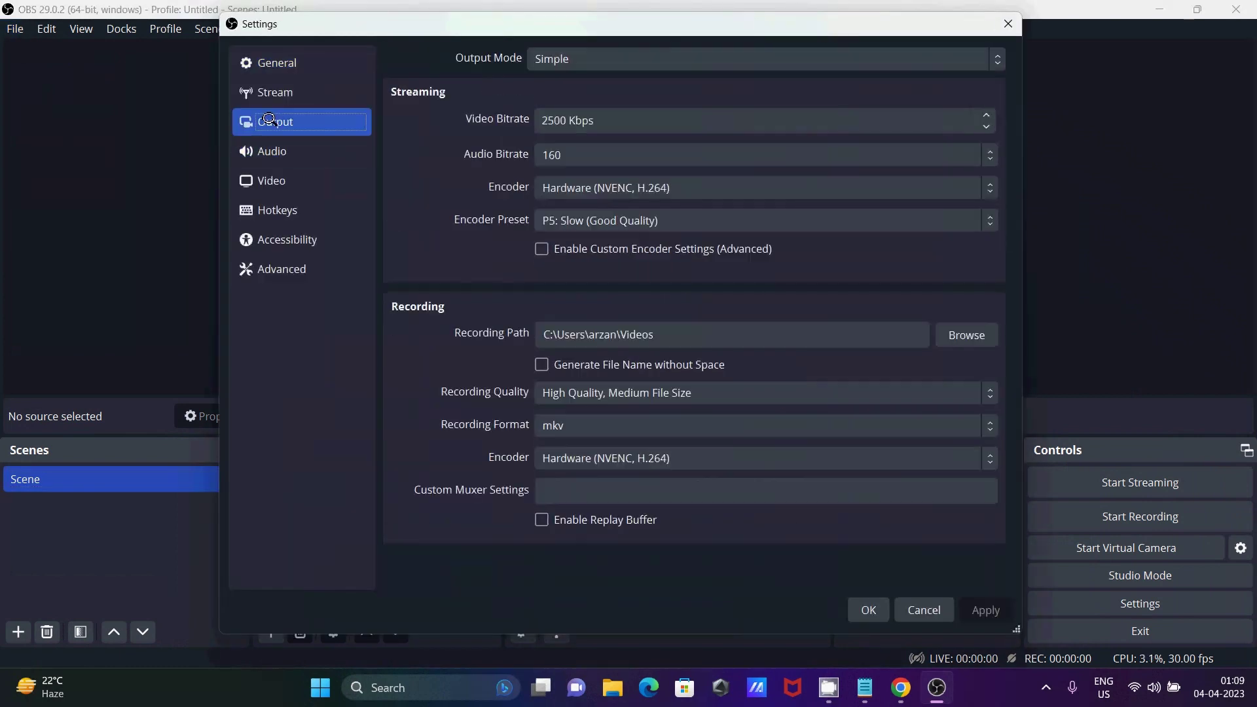
pyautogui.click(597, 58)
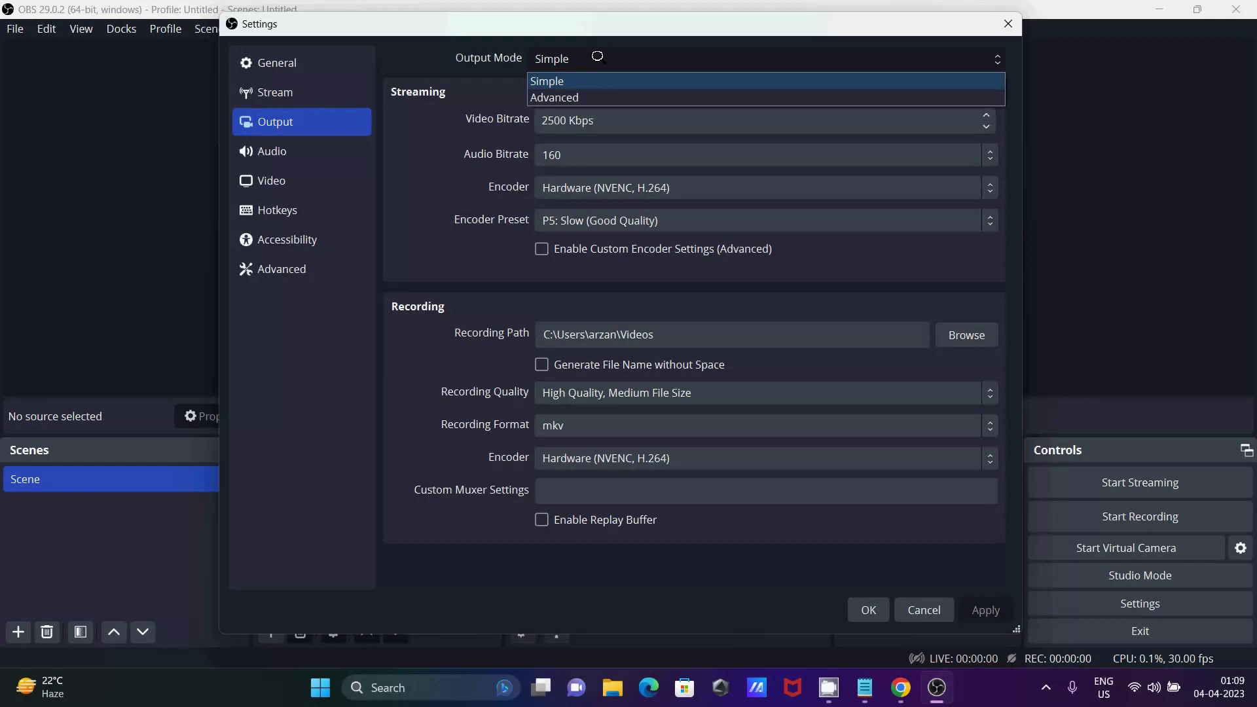
pyautogui.click(573, 97)
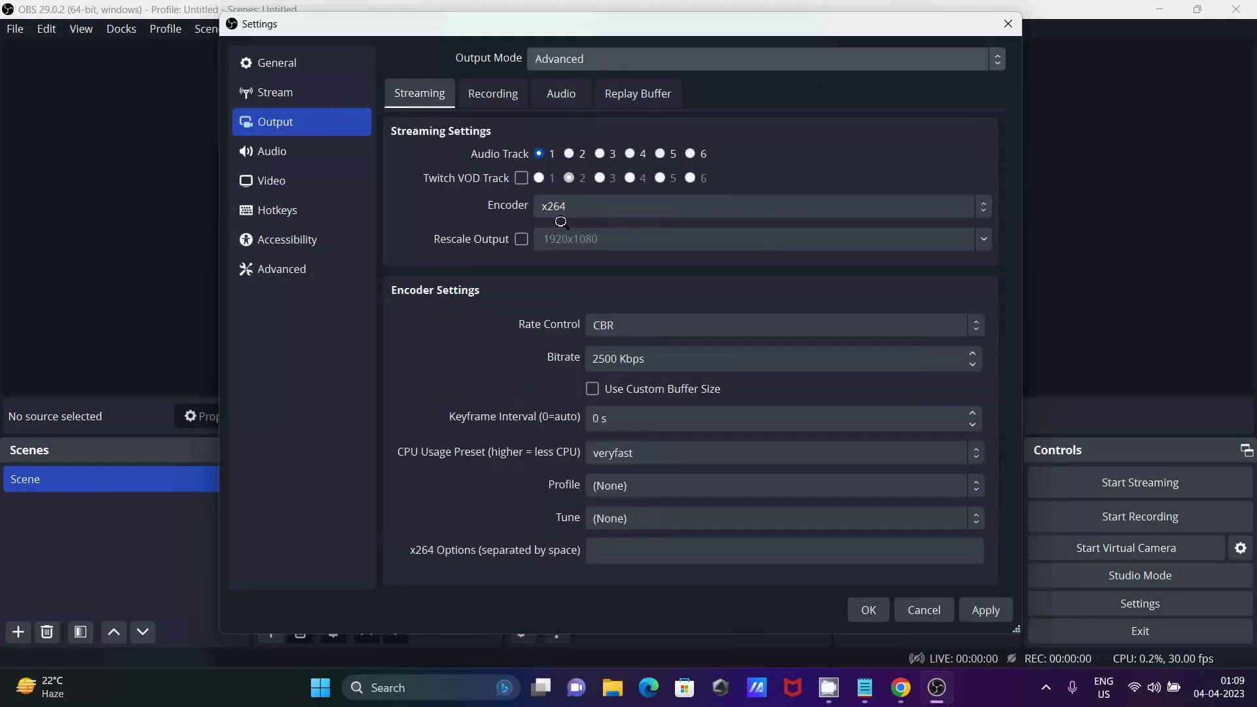
pyautogui.click(265, 207)
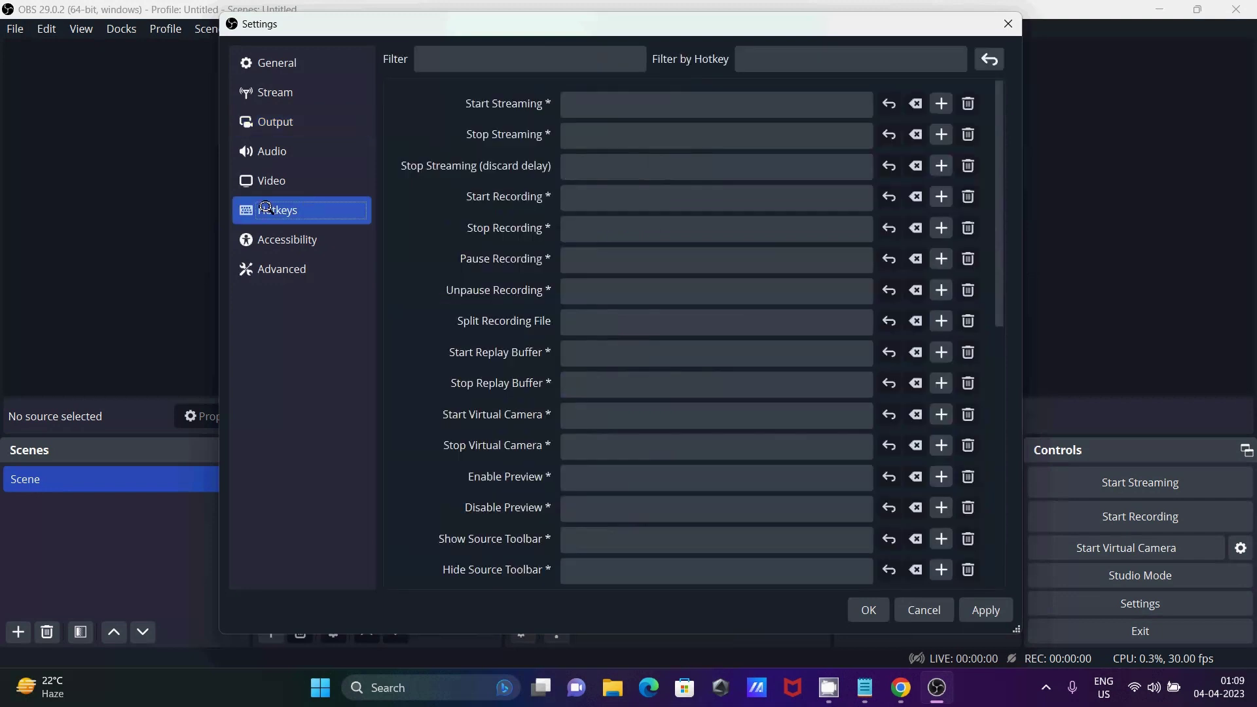
pyautogui.click(278, 150)
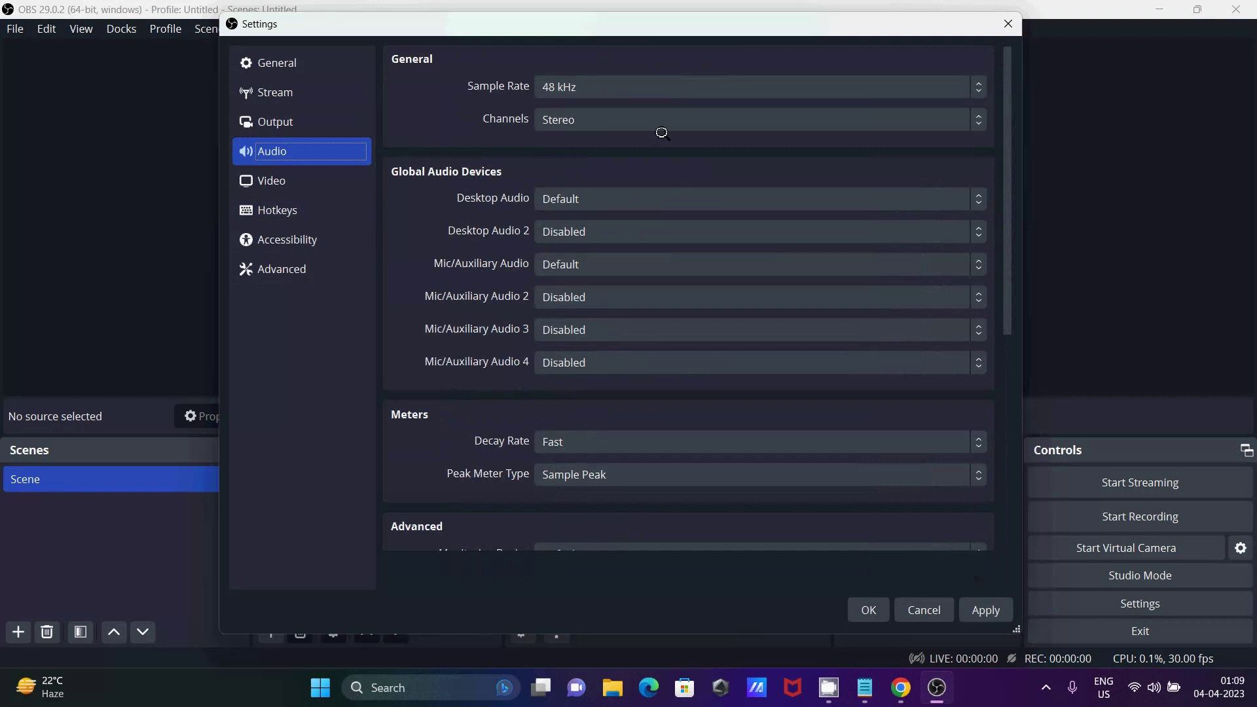
pyautogui.click(916, 605)
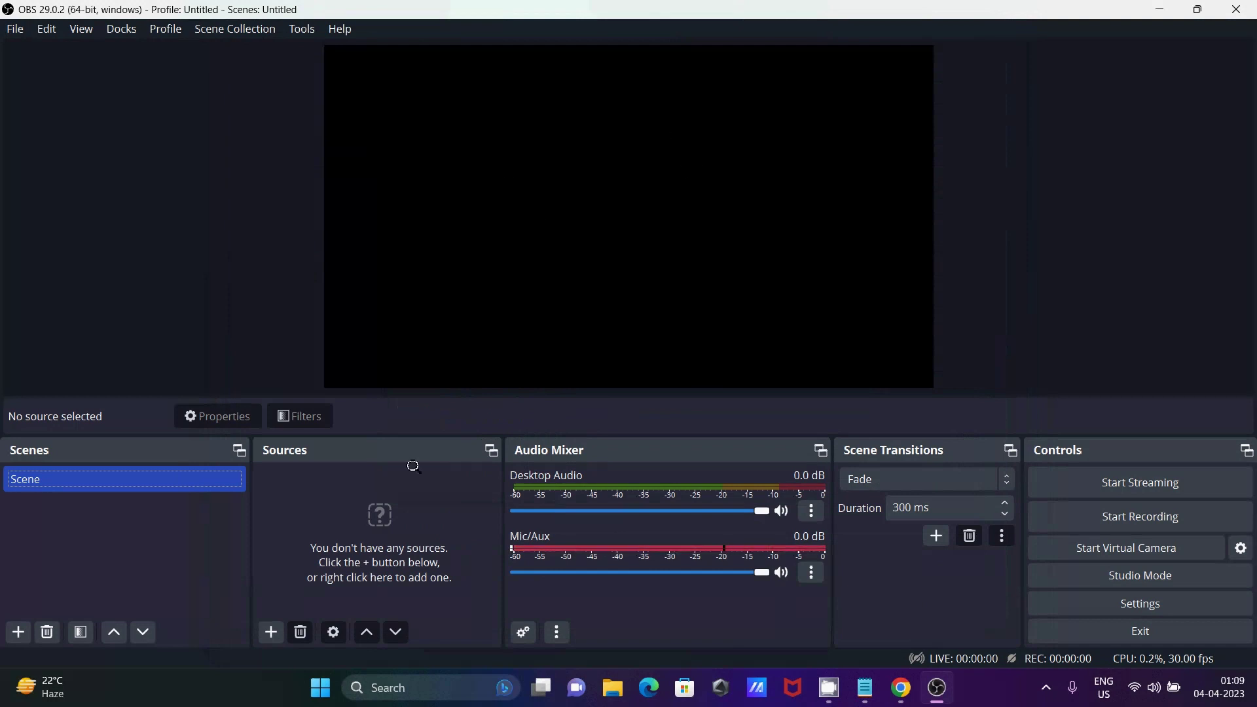
# Add a Display Capture source of the 1920x1080 primary monitor with default properties
pyautogui.click(271, 632)
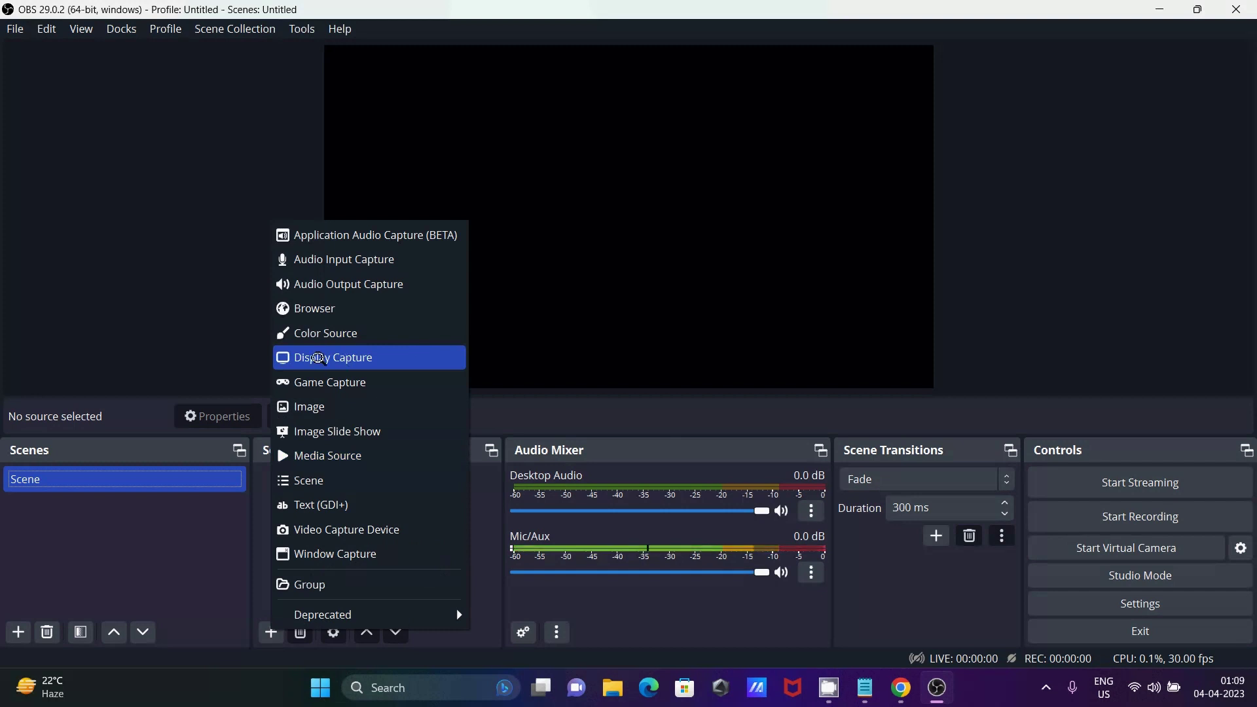
pyautogui.click(334, 357)
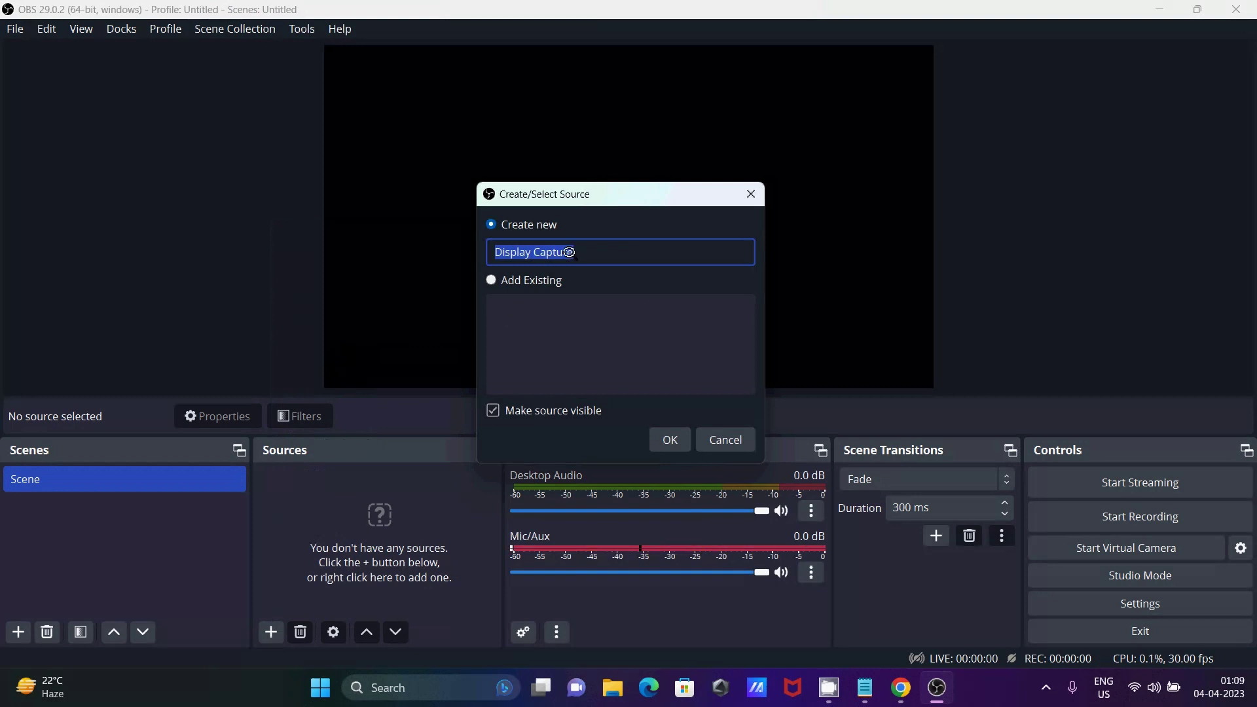
pyautogui.click(670, 437)
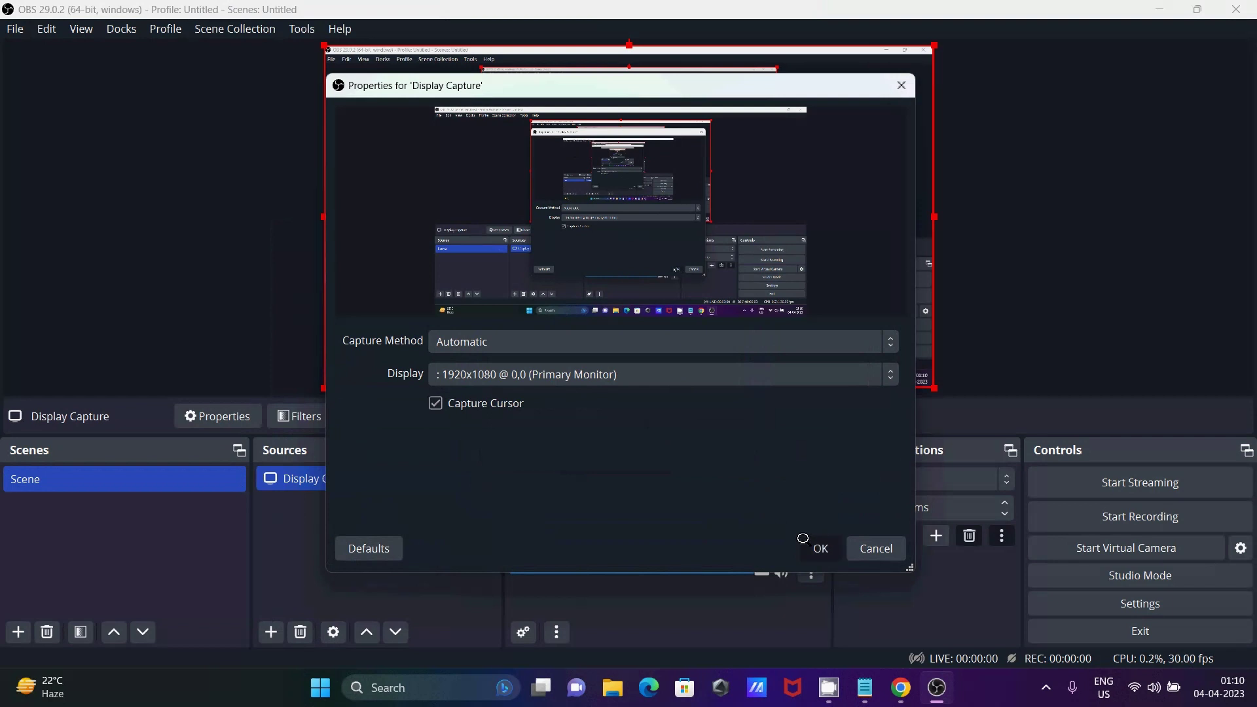
pyautogui.click(821, 547)
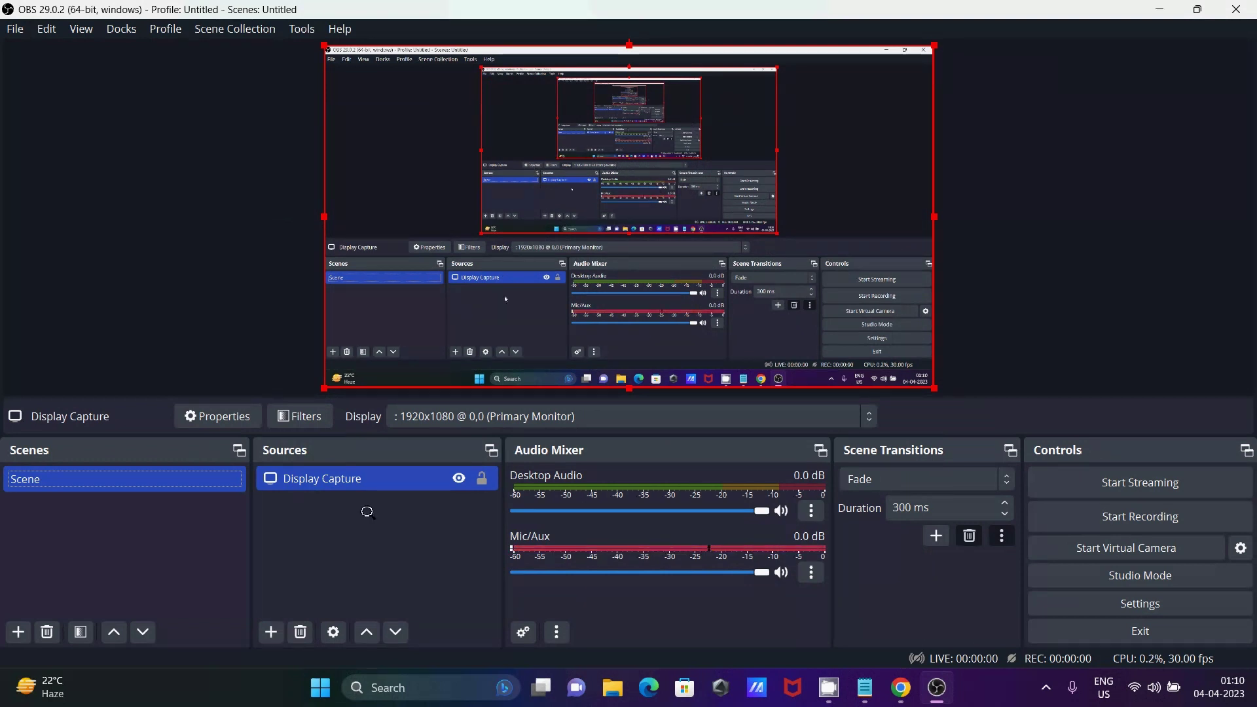
pyautogui.click(265, 621)
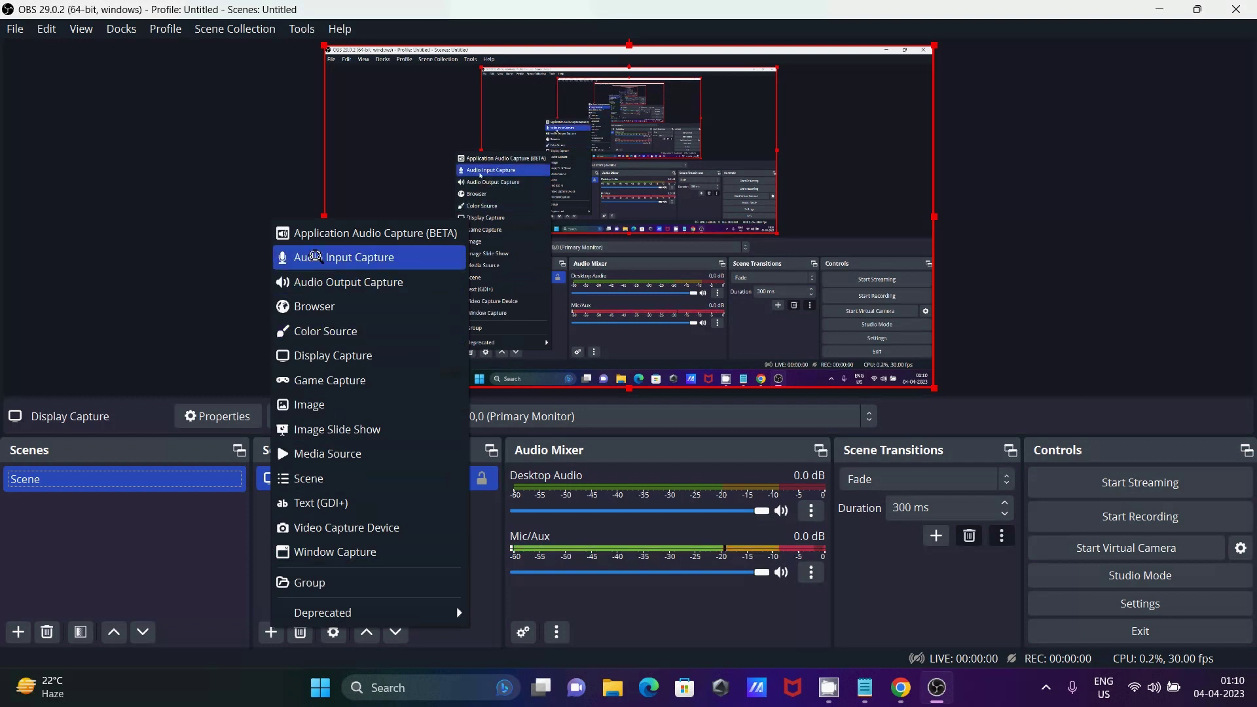
# Create an Audio Input Capture source named 'Mic' using Microphone Array (Realtek(R) Audio)
pyautogui.click(316, 255)
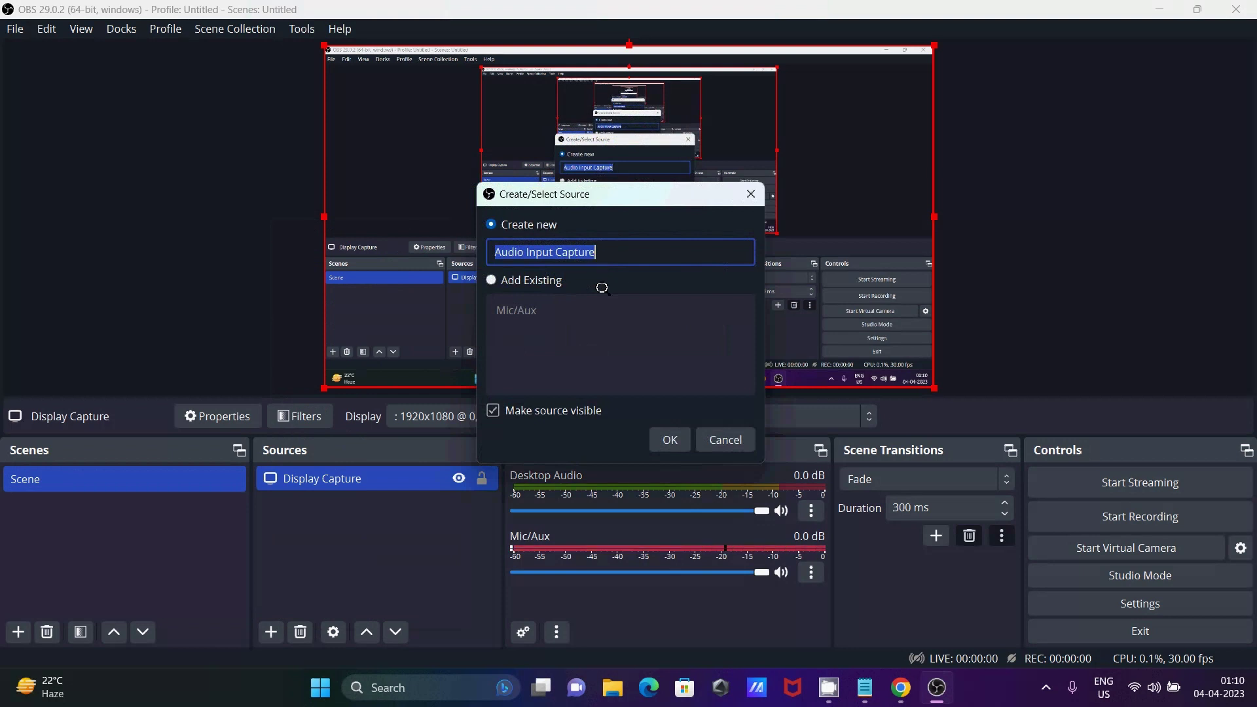
pyautogui.press('BackSpace')
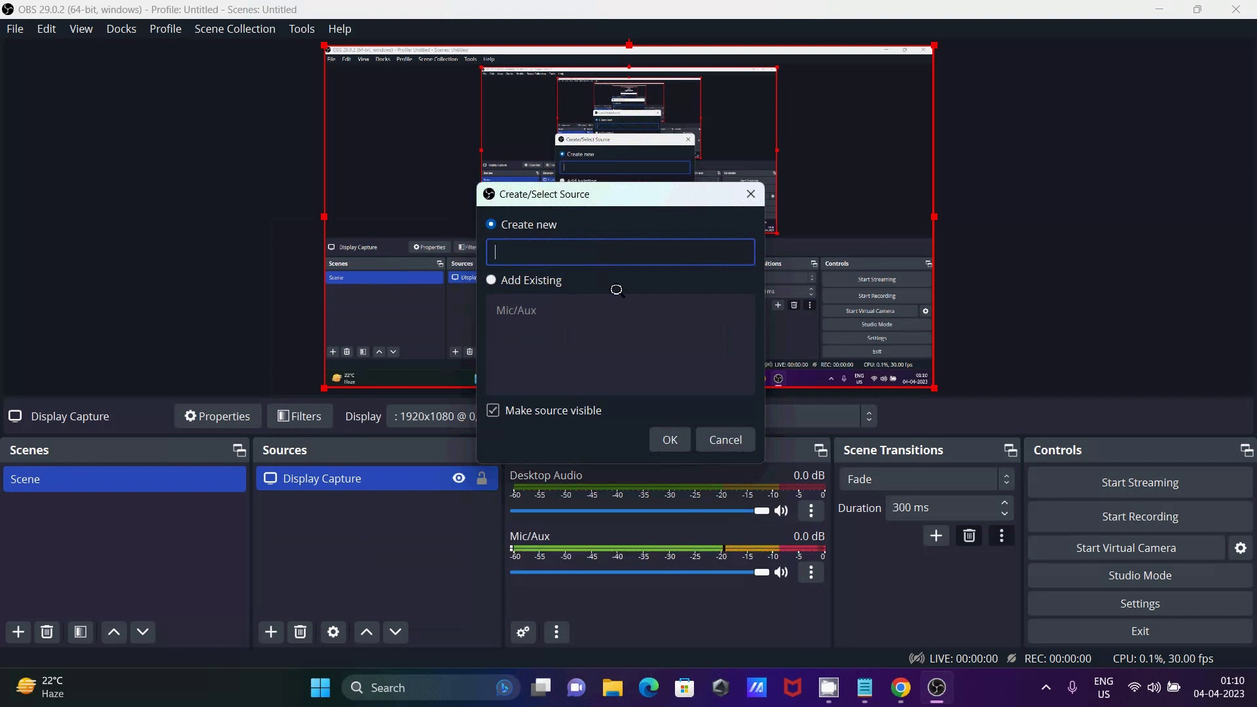
pyautogui.write('Mic')
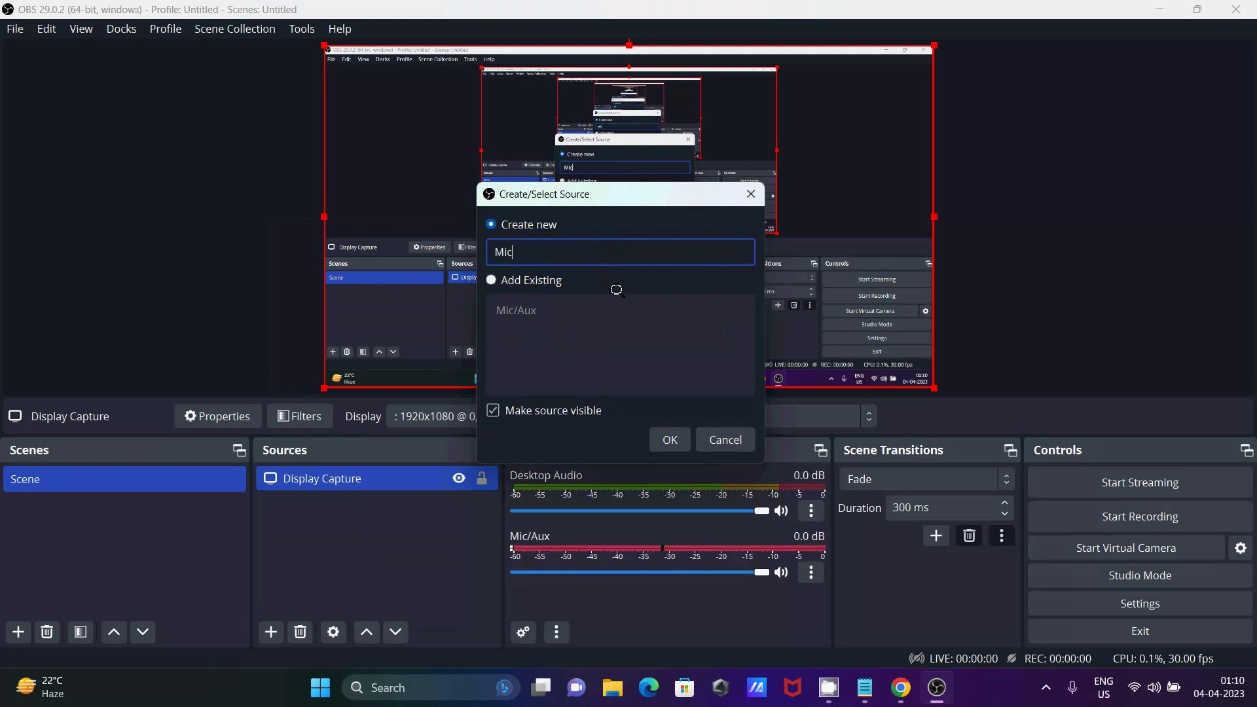
pyautogui.click(667, 434)
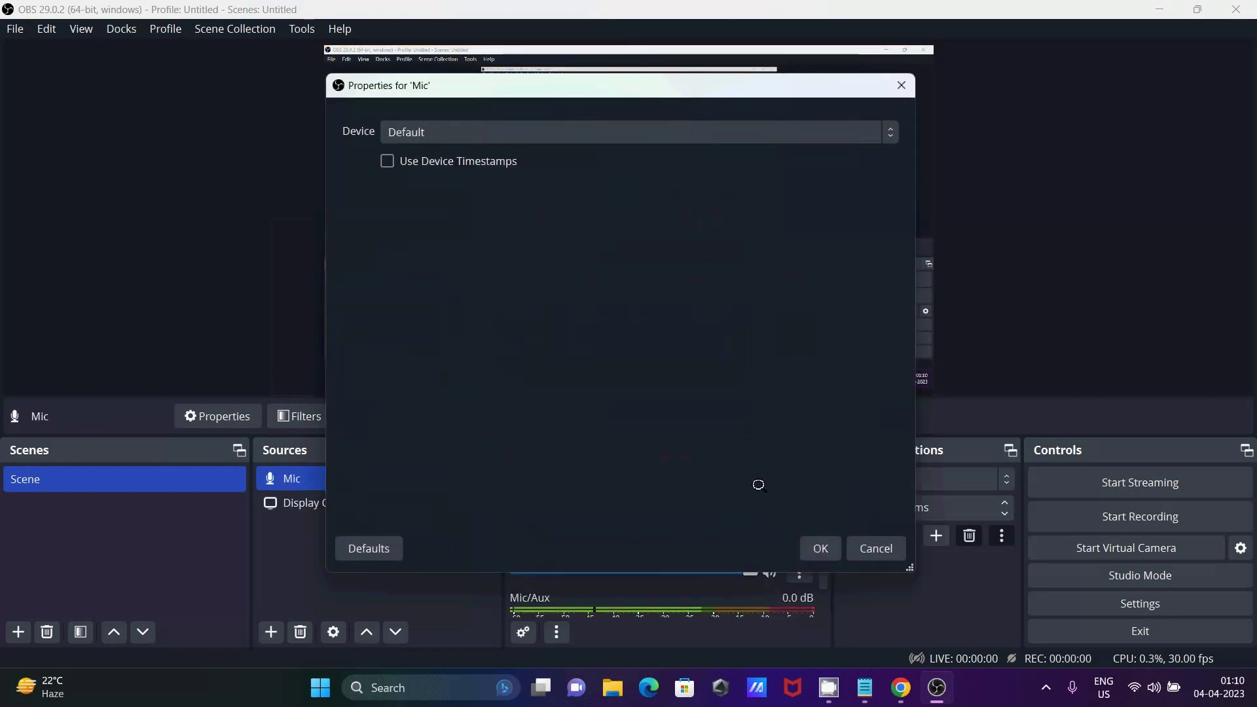
pyautogui.click(481, 130)
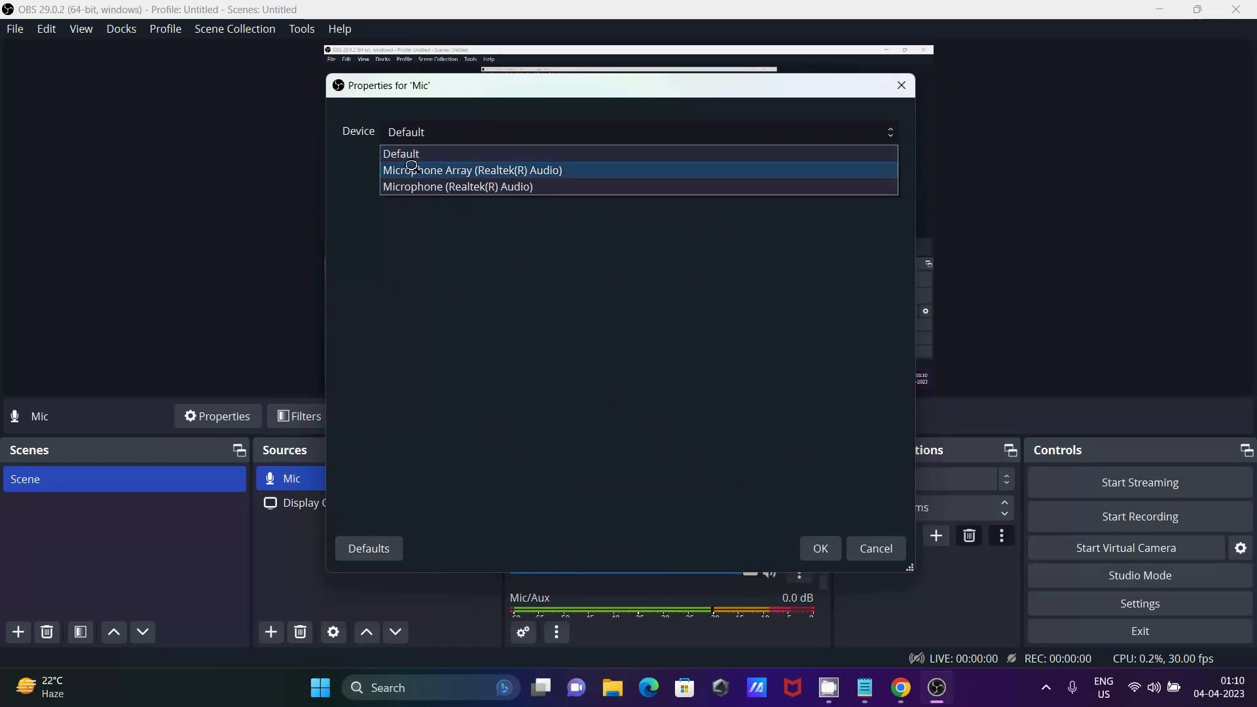
pyautogui.click(472, 168)
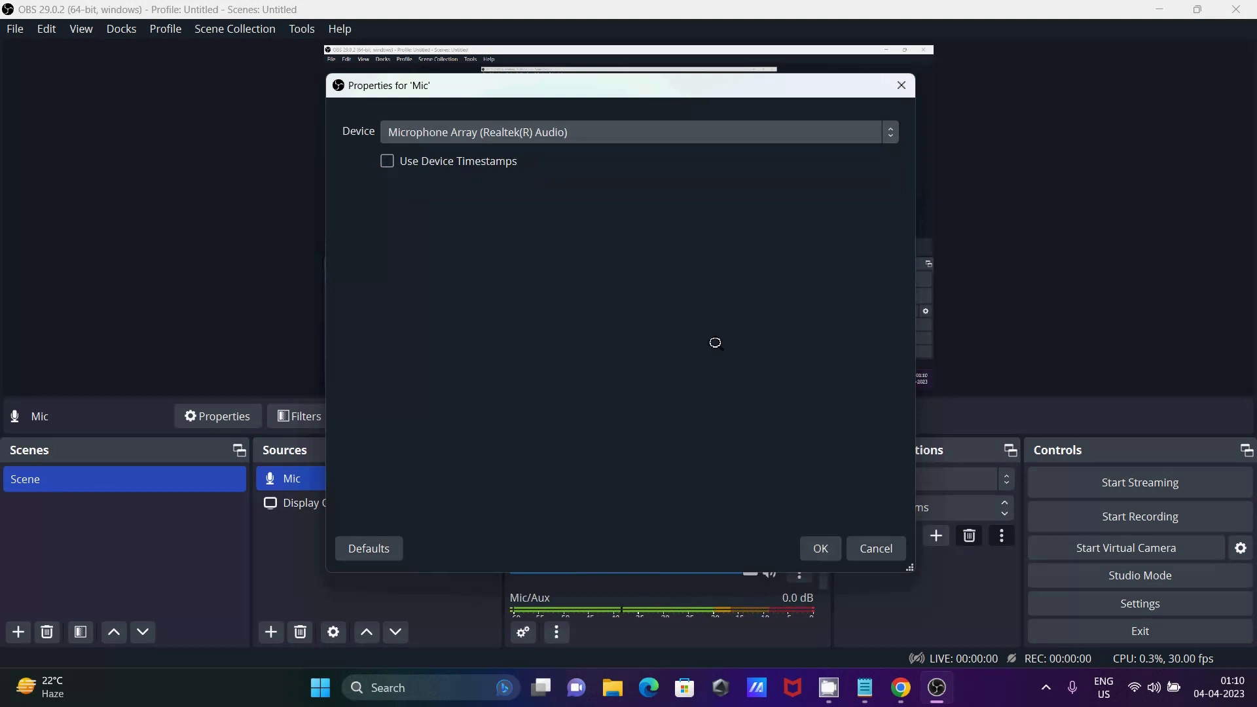
pyautogui.click(595, 127)
pyautogui.click(595, 128)
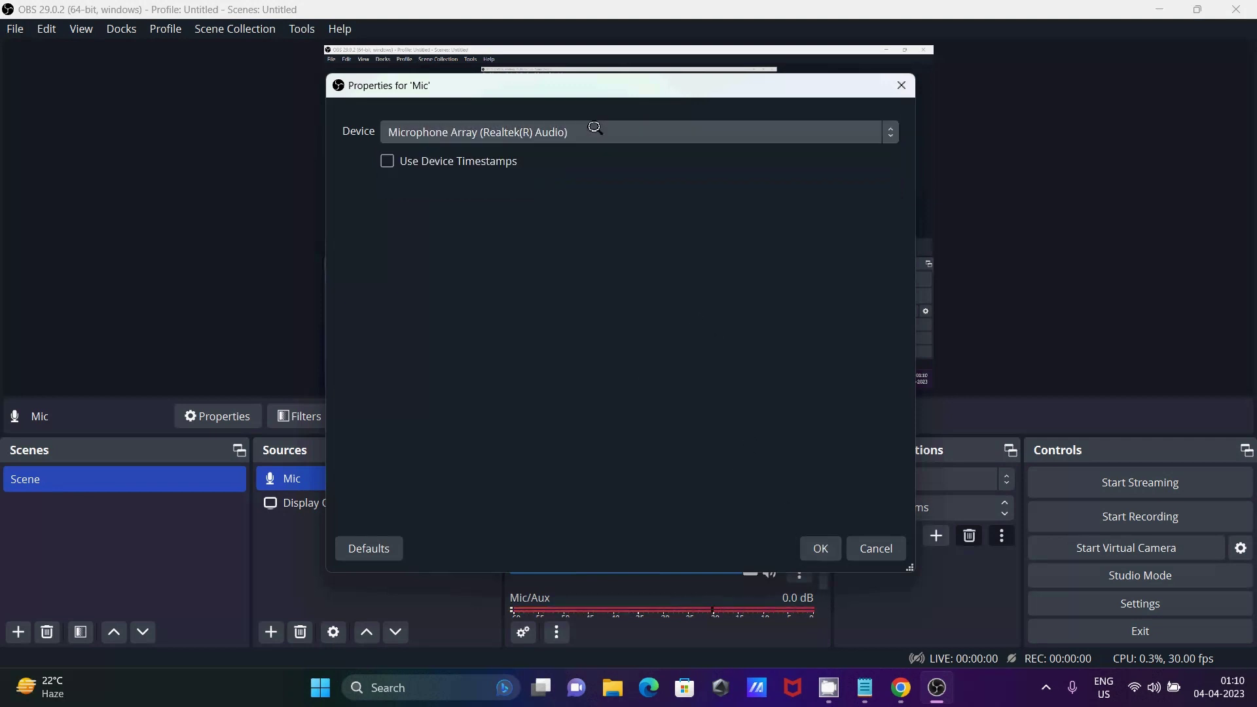
pyautogui.click(809, 542)
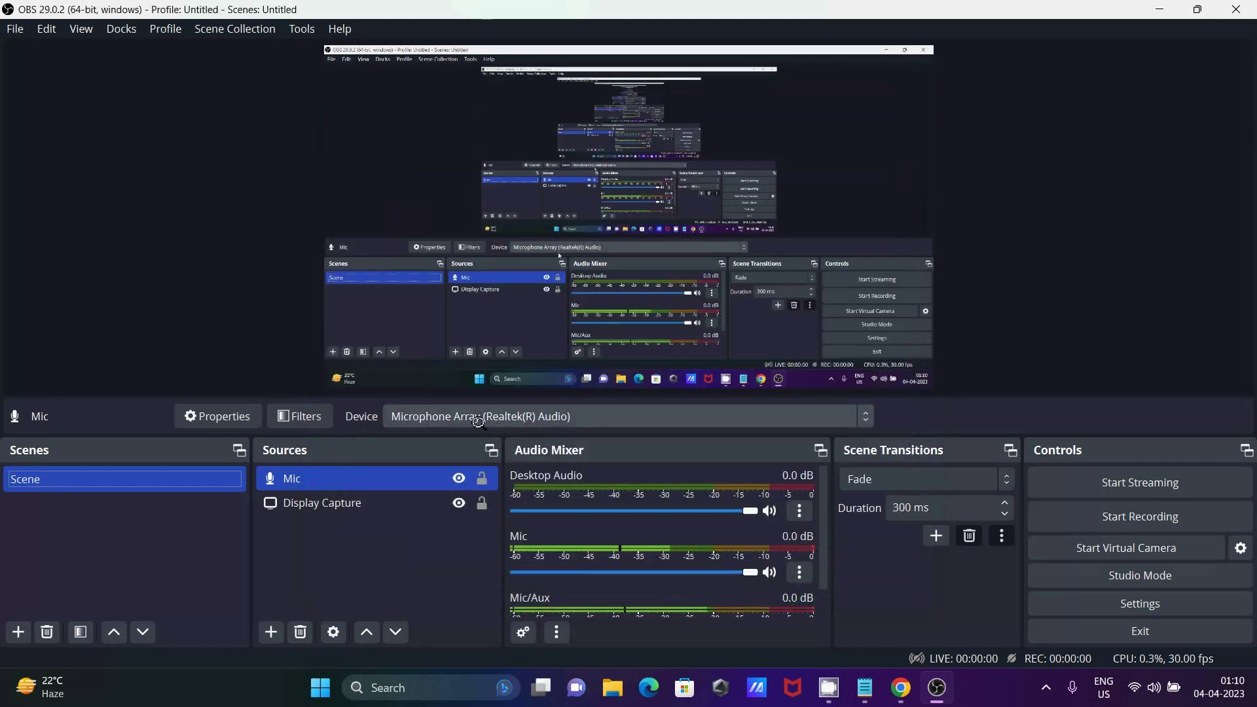
pyautogui.click(268, 627)
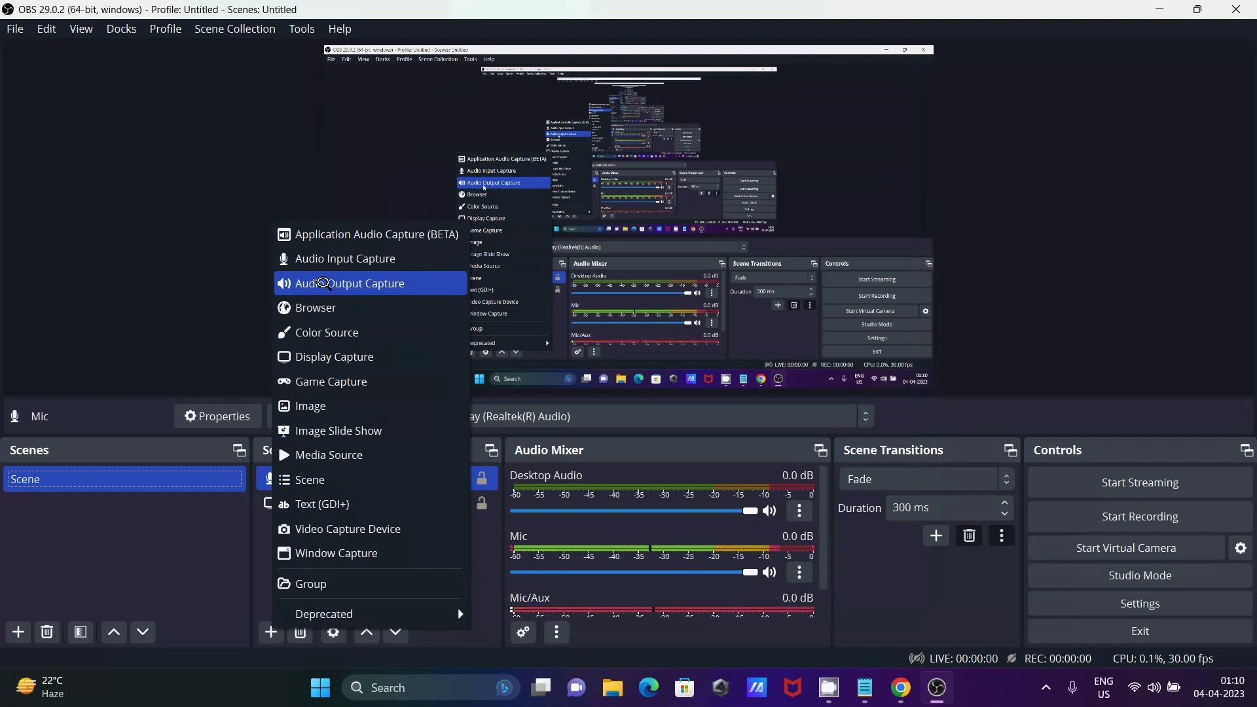
# Create an Audio Output Capture source named 'Desktop Audio1' using Headphones (Realtek(R) Audio)
pyautogui.click(323, 282)
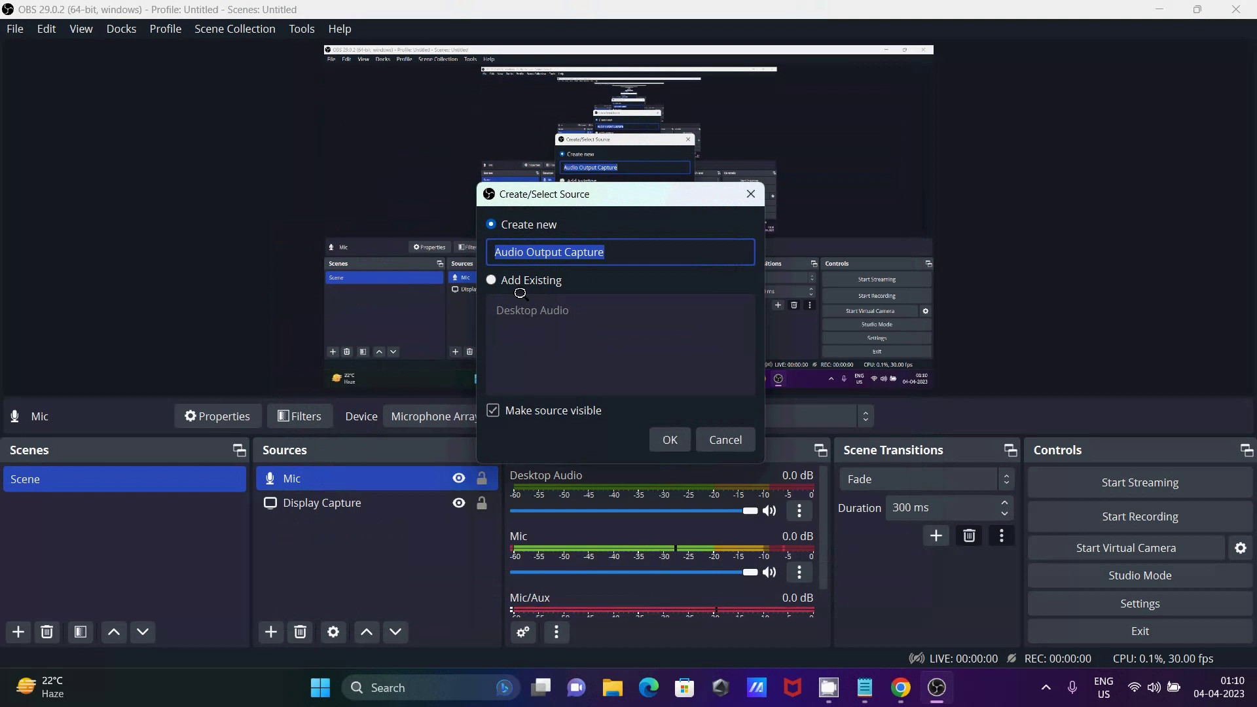
pyautogui.press('BackSpace')
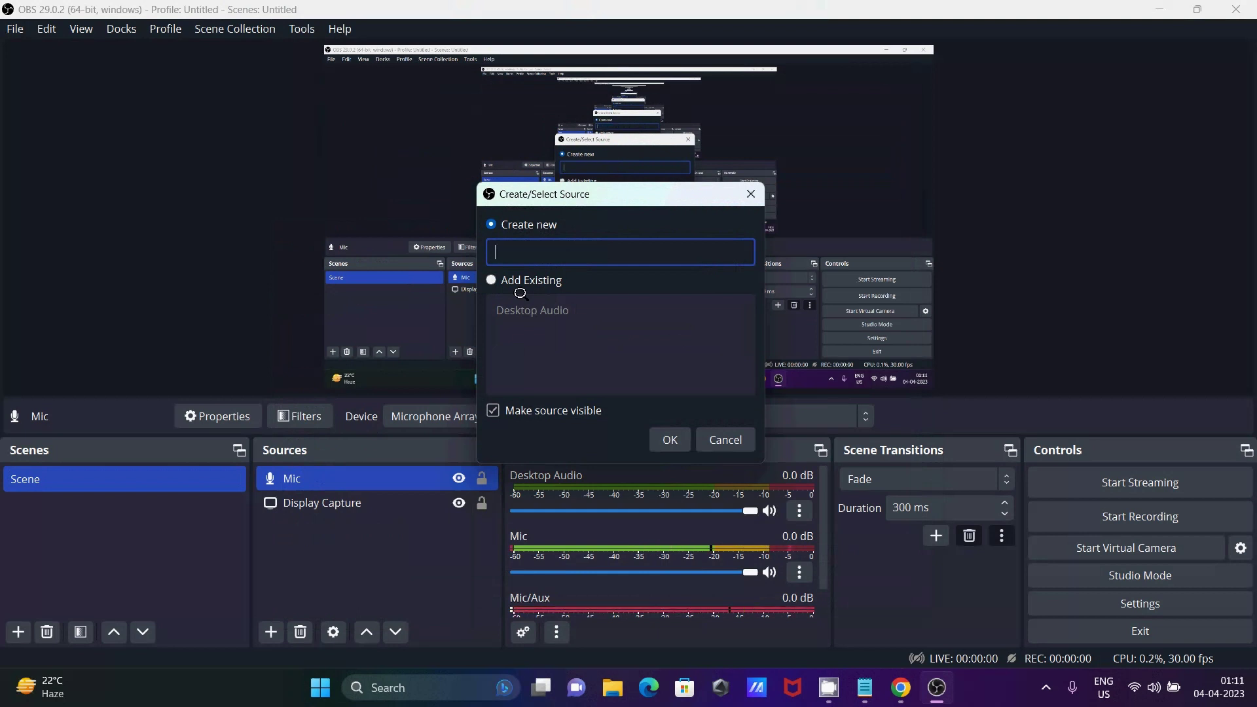
pyautogui.write('Desktop Audio1')
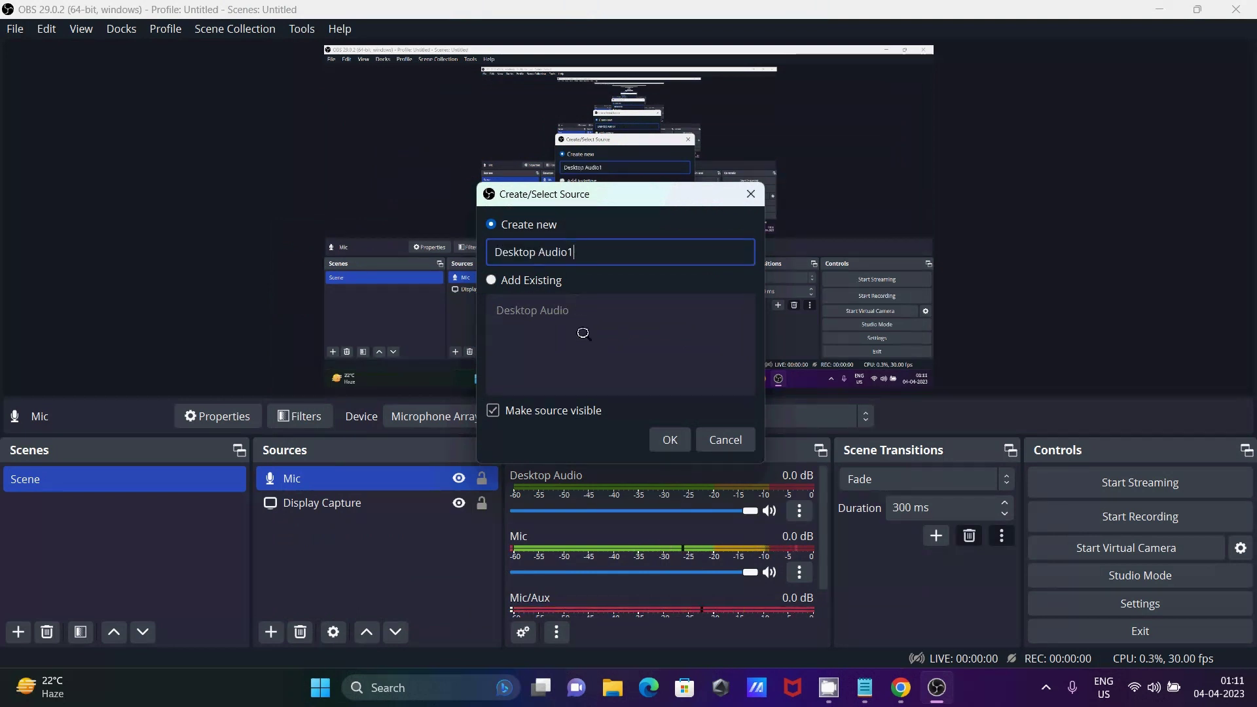
pyautogui.click(667, 437)
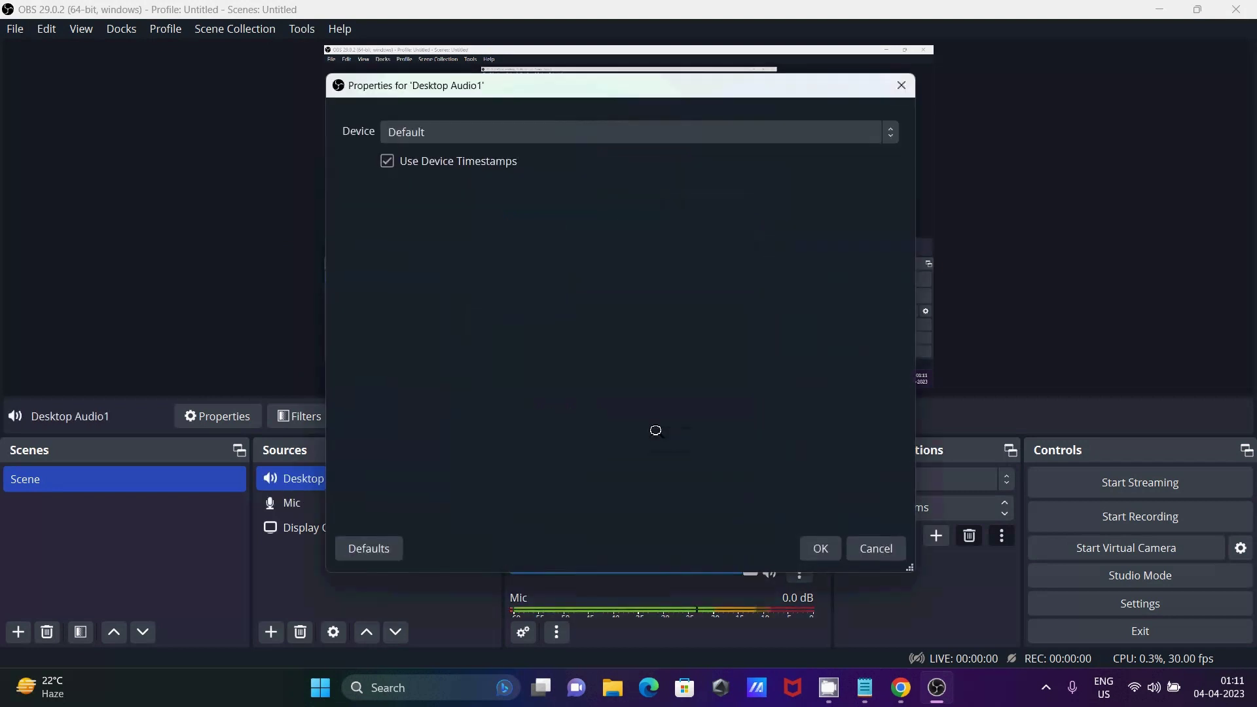
pyautogui.click(444, 128)
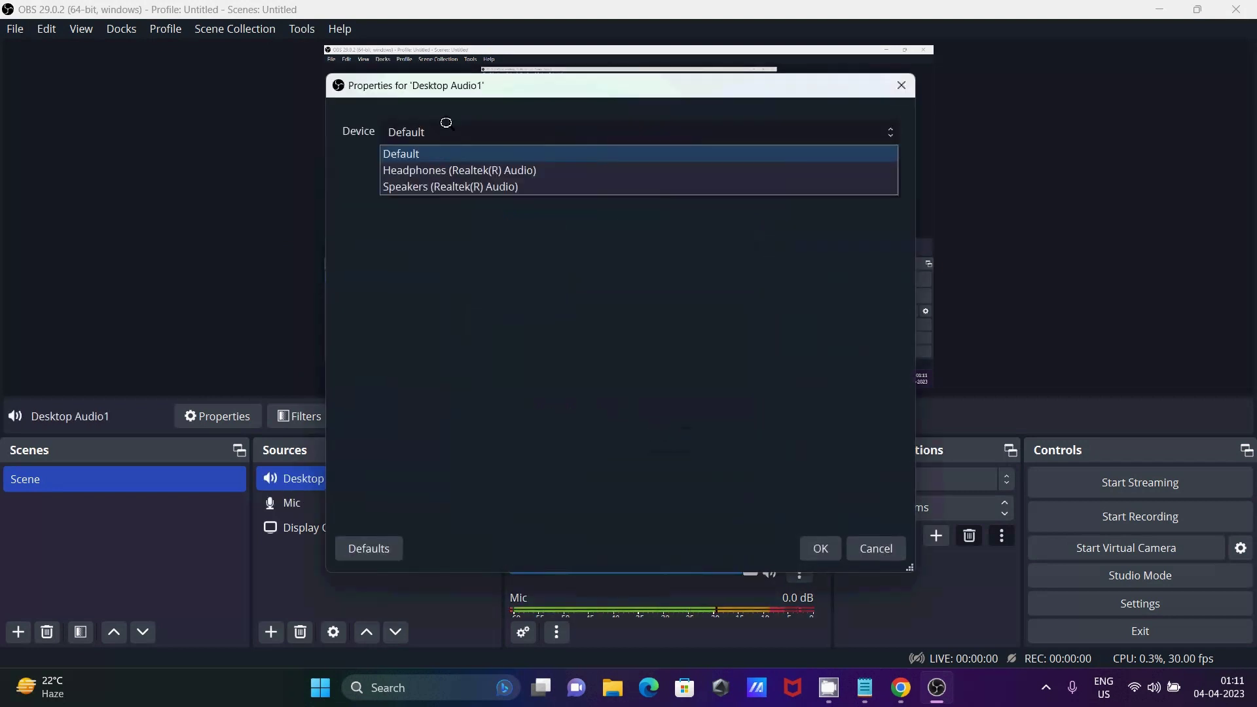
pyautogui.click(451, 167)
pyautogui.click(475, 123)
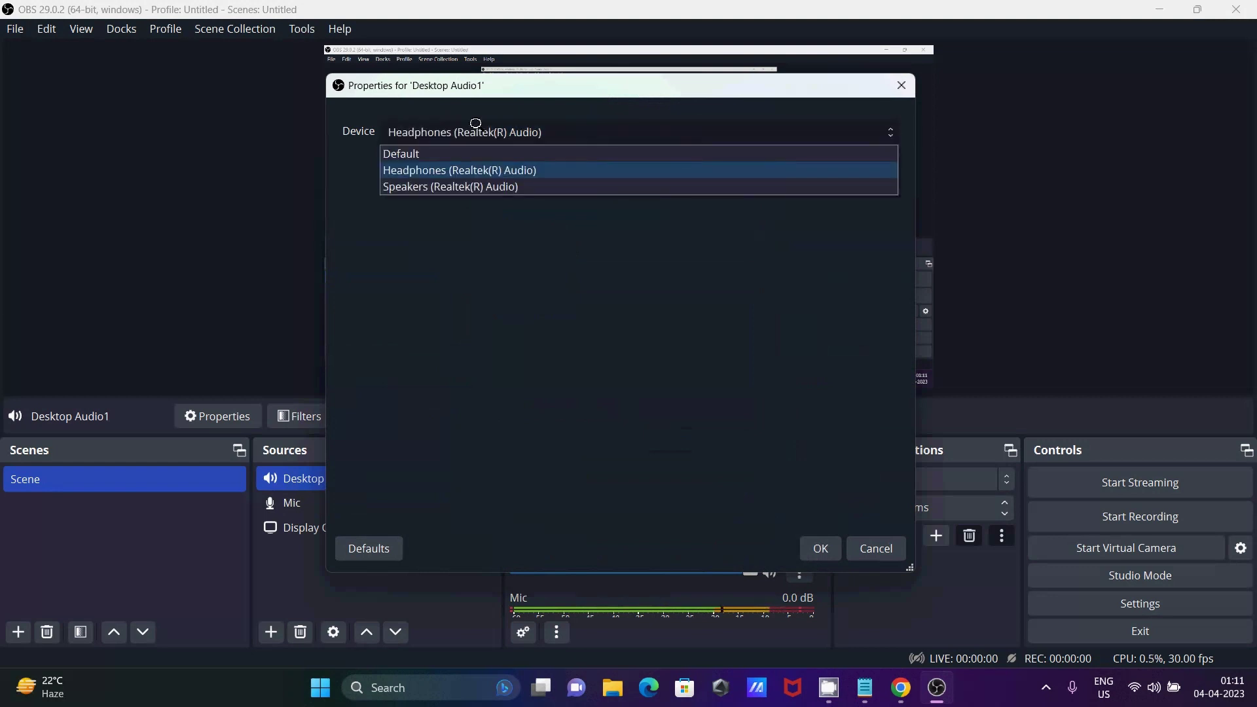
pyautogui.click(475, 123)
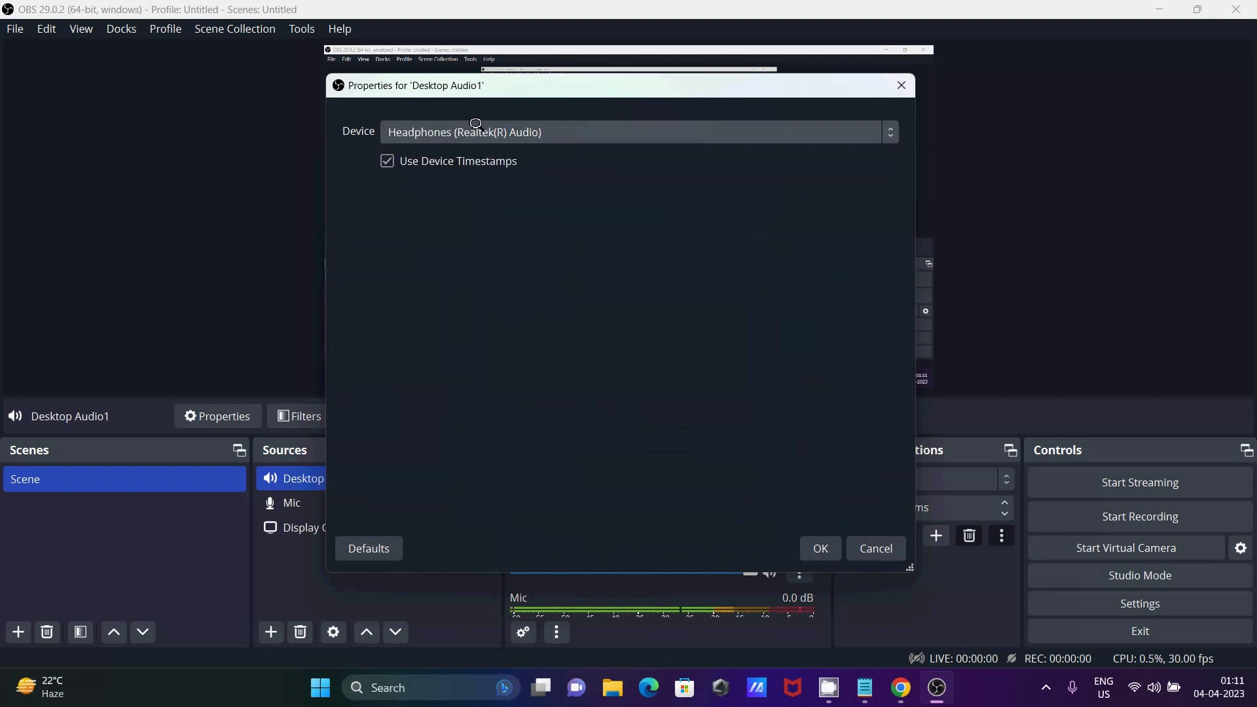
pyautogui.click(812, 548)
# Select Mic together with Desktop Audio1 in the Sources list
pyautogui.keyDown('ctrl'); pyautogui.click(298, 532); pyautogui.keyUp('ctrl')
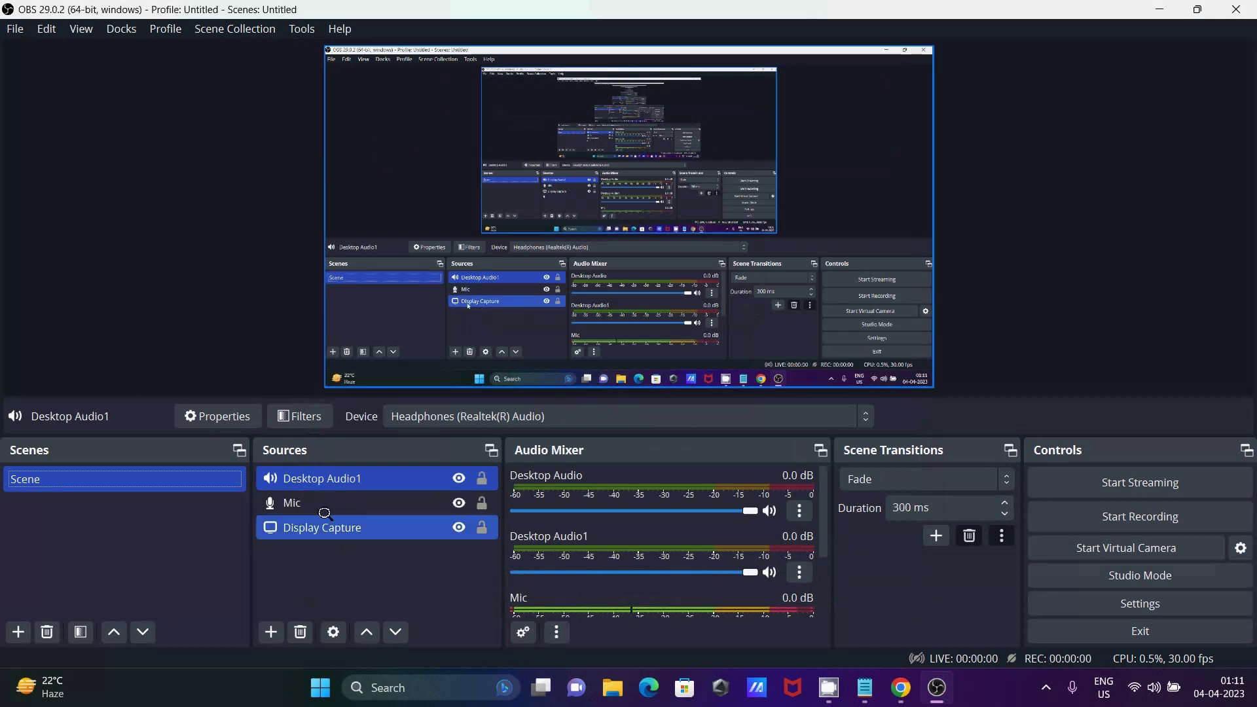
pyautogui.keyDown('shift'); pyautogui.click(325, 504); pyautogui.keyUp('shift')
pyautogui.click(339, 477)
# Select Mic and Desktop Audio1 and group them as 'Audio', leaving Display Capture outside
pyautogui.keyDown('ctrl'); pyautogui.click(290, 501); pyautogui.keyUp('ctrl')
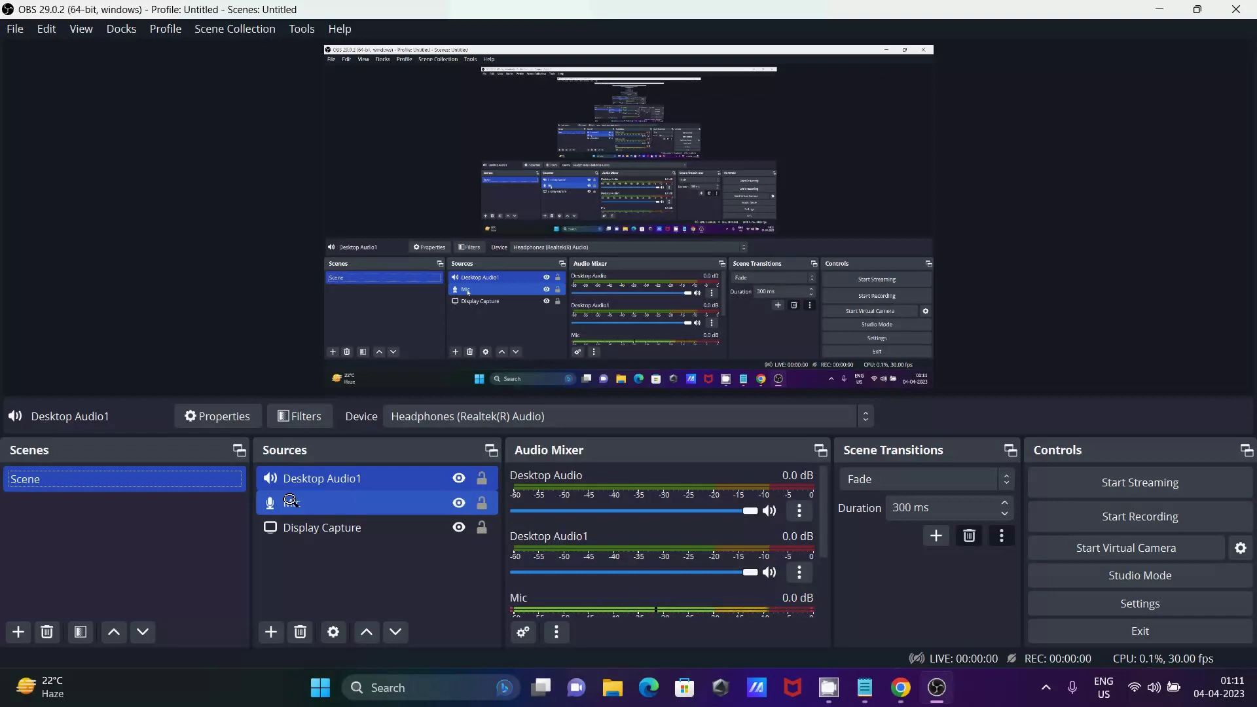
pyautogui.click(290, 501)
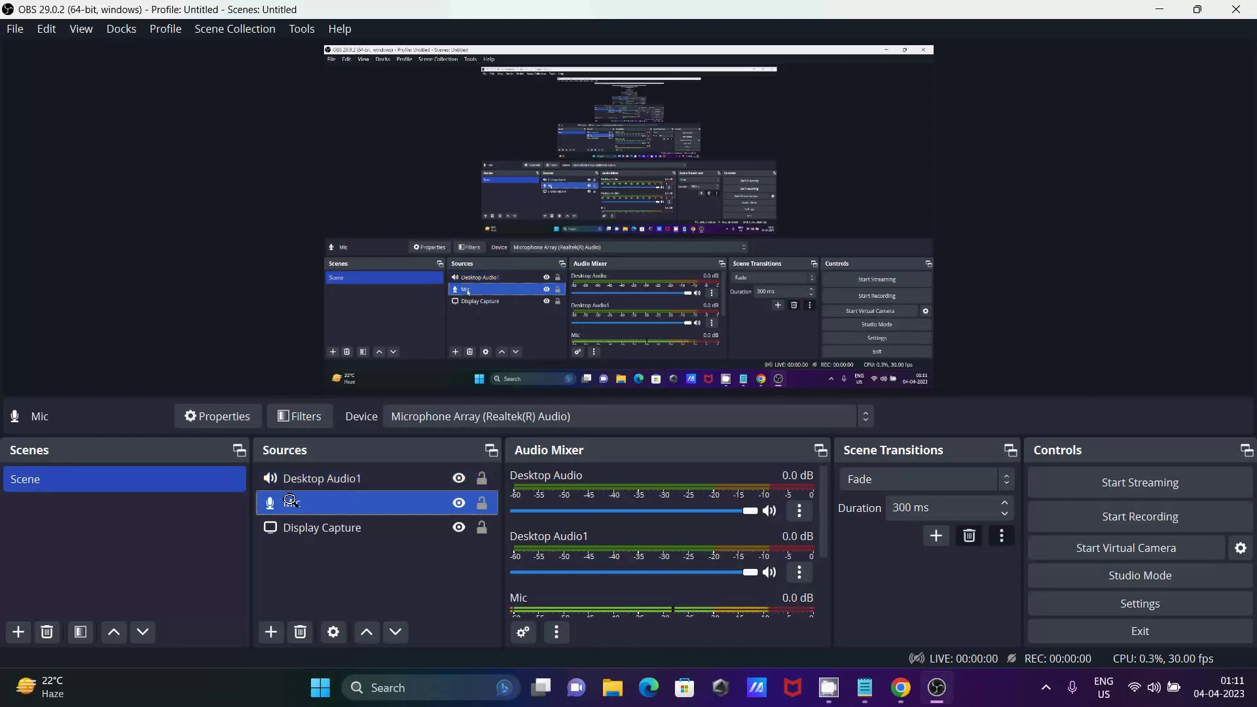
pyautogui.hotkey('shift', 'Up')
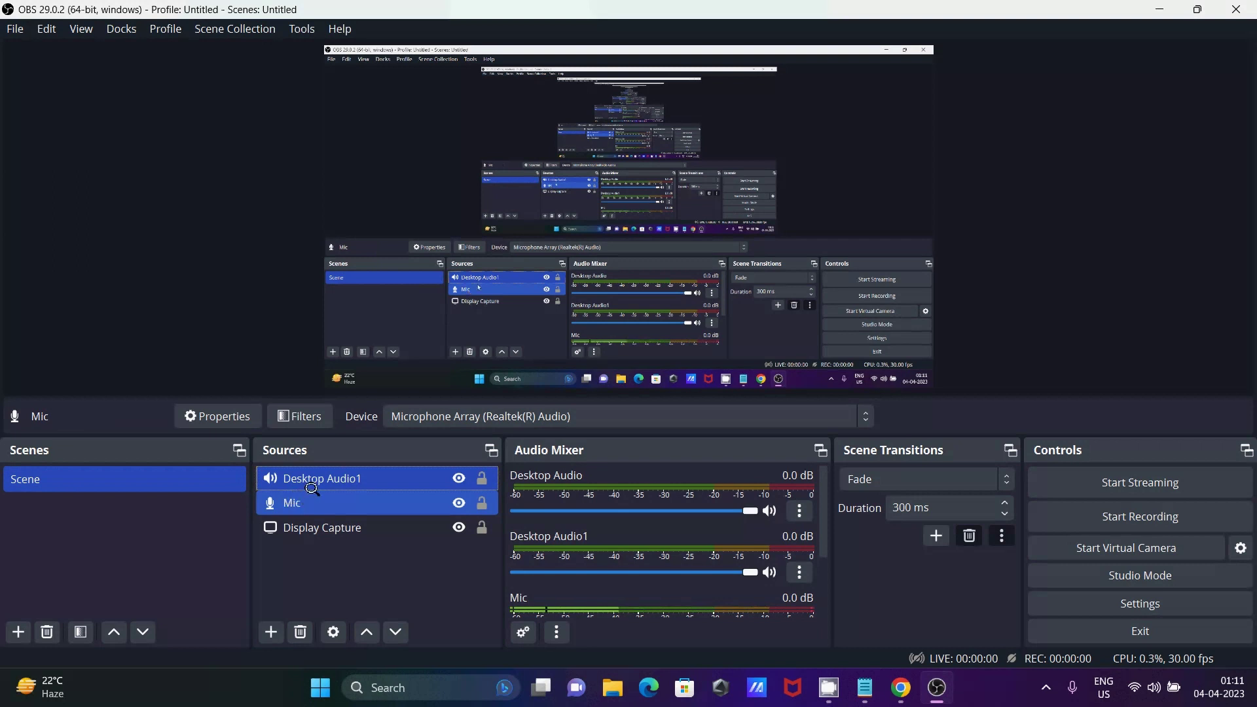
pyautogui.rightClick(311, 489)
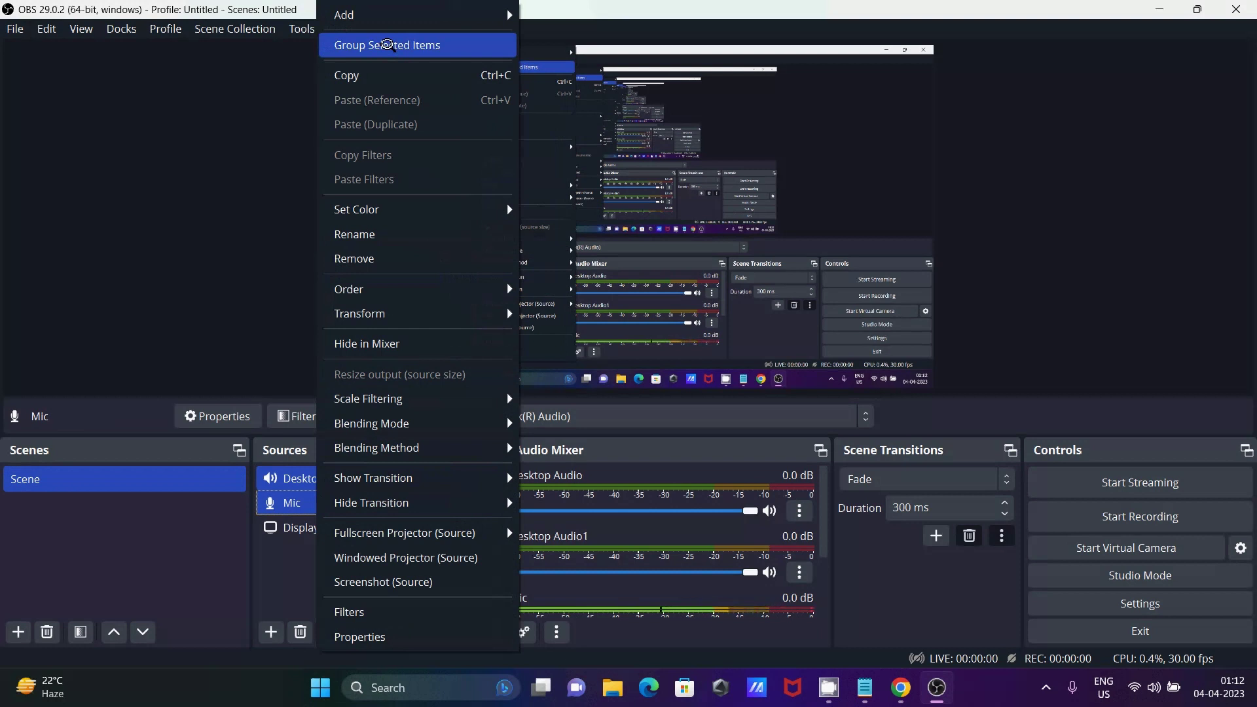
pyautogui.click(387, 45)
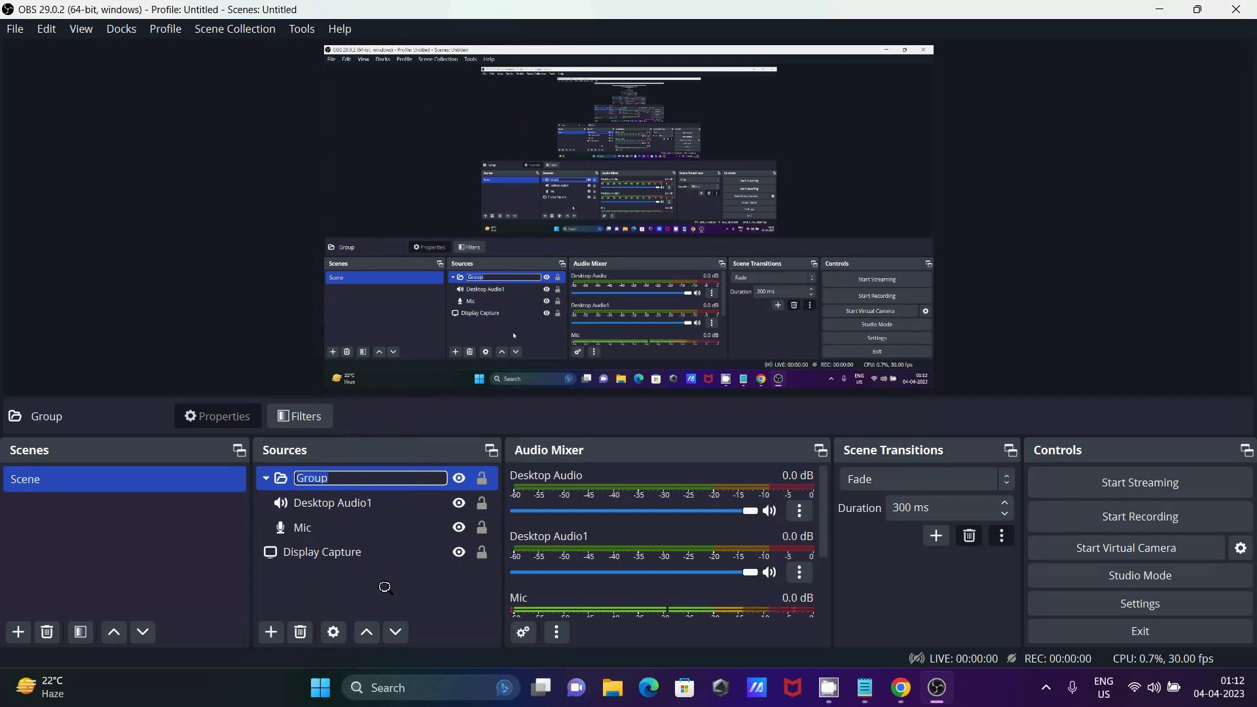
pyautogui.press('BackSpace')
pyautogui.write('Audio')
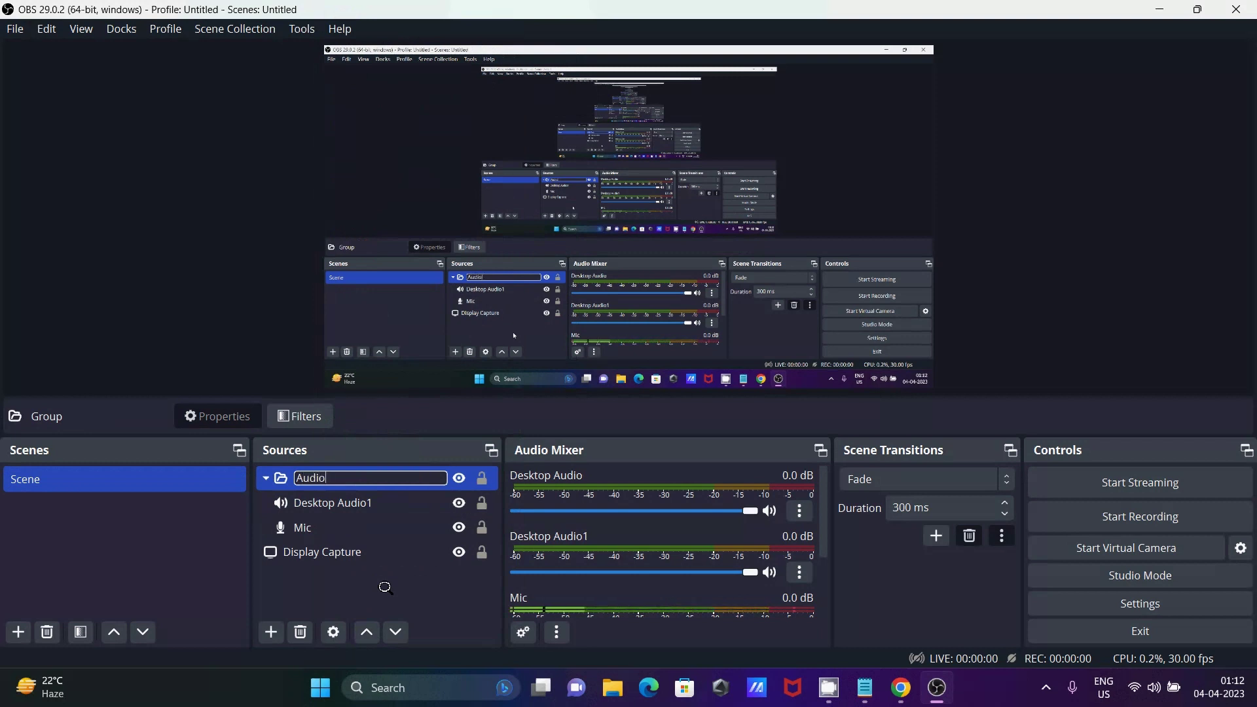
pyautogui.press('Return')
pyautogui.click(353, 502)
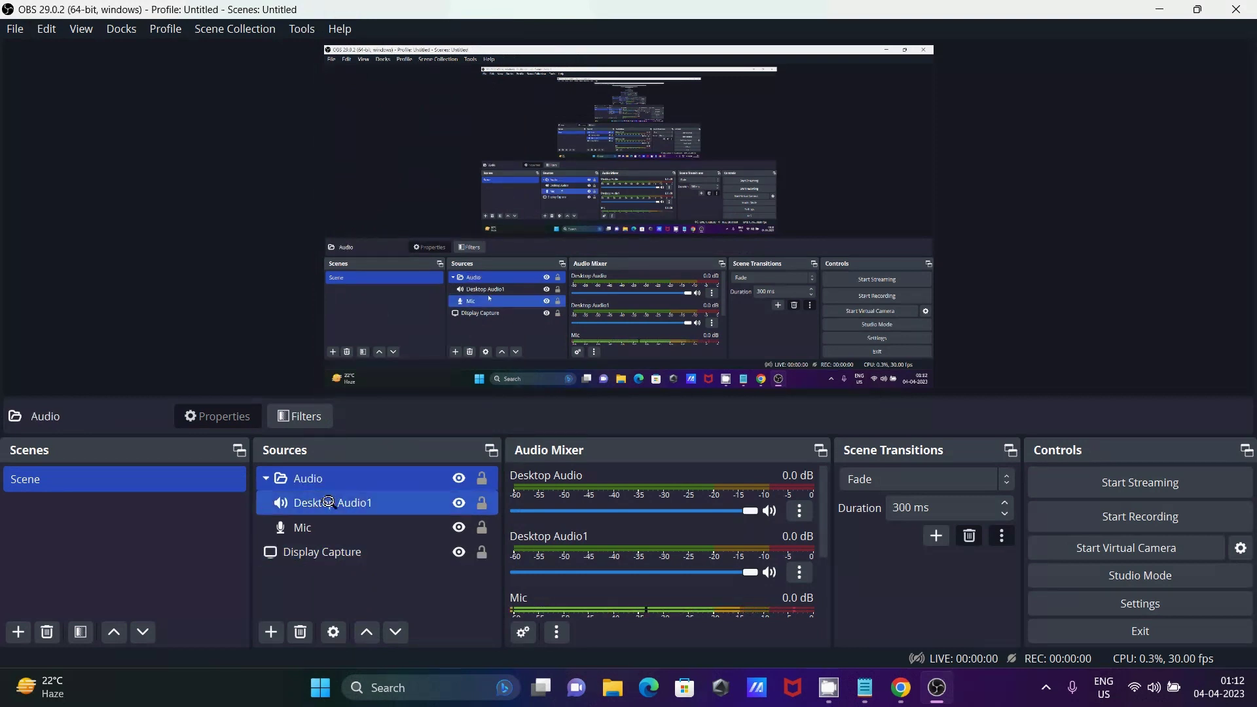
pyautogui.click(286, 526)
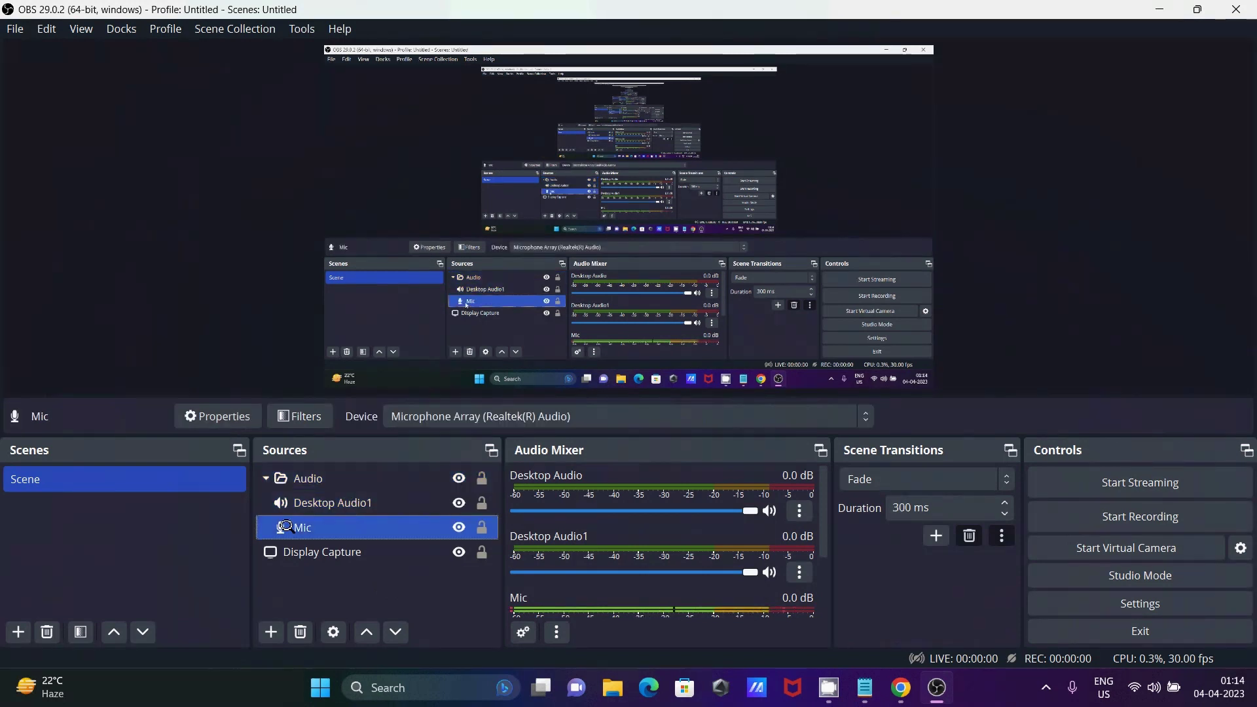
# Open the Mic source's filters and add Compressor and Gain filters with default names
pyautogui.rightClick(286, 526)
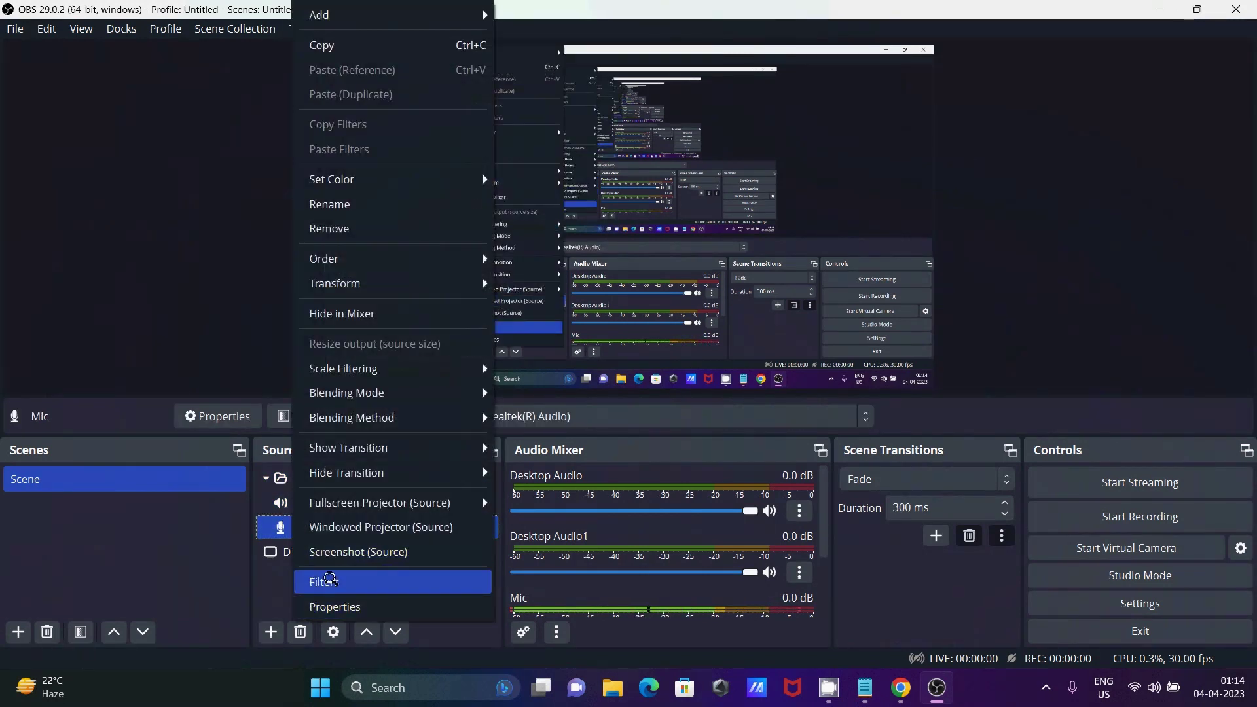
pyautogui.click(329, 578)
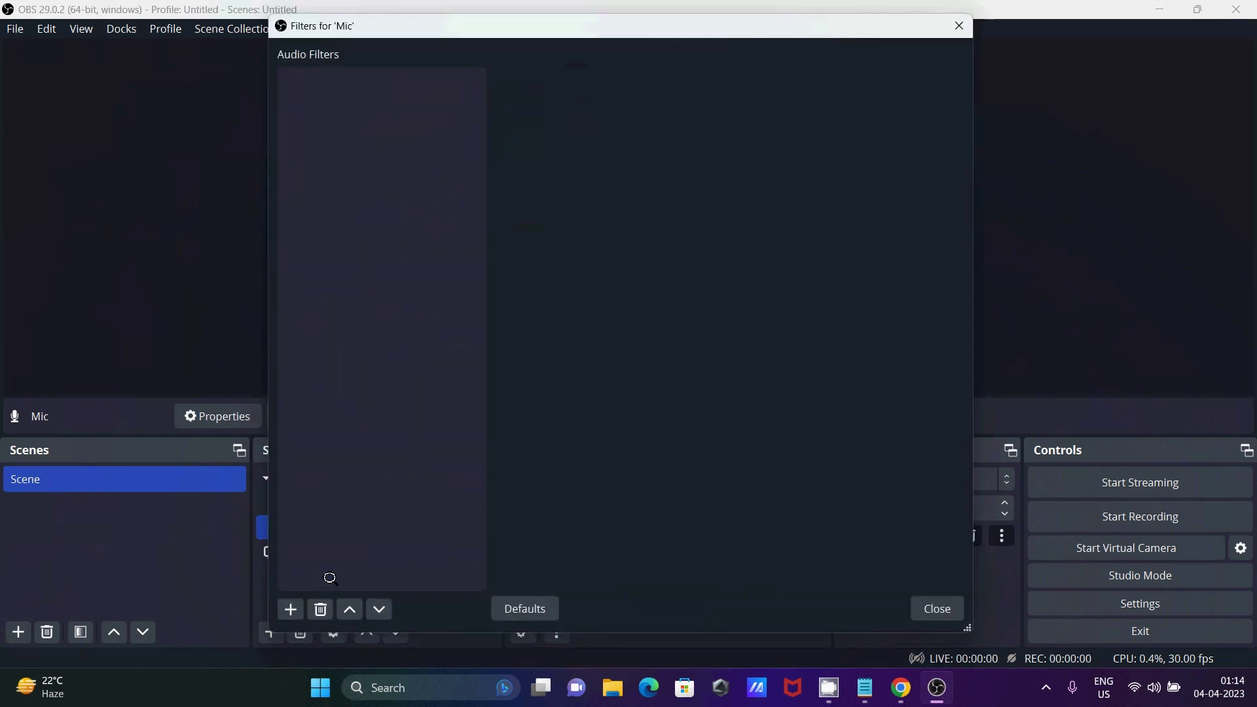
pyautogui.click(285, 603)
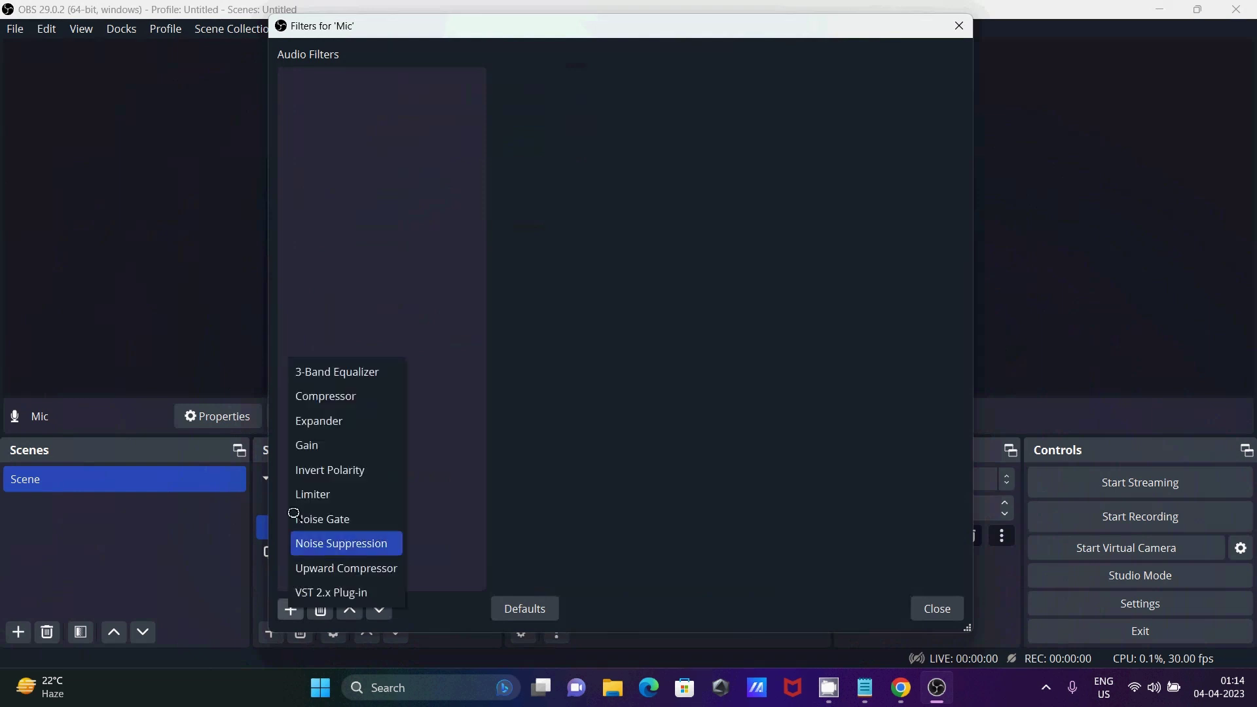
pyautogui.click(308, 397)
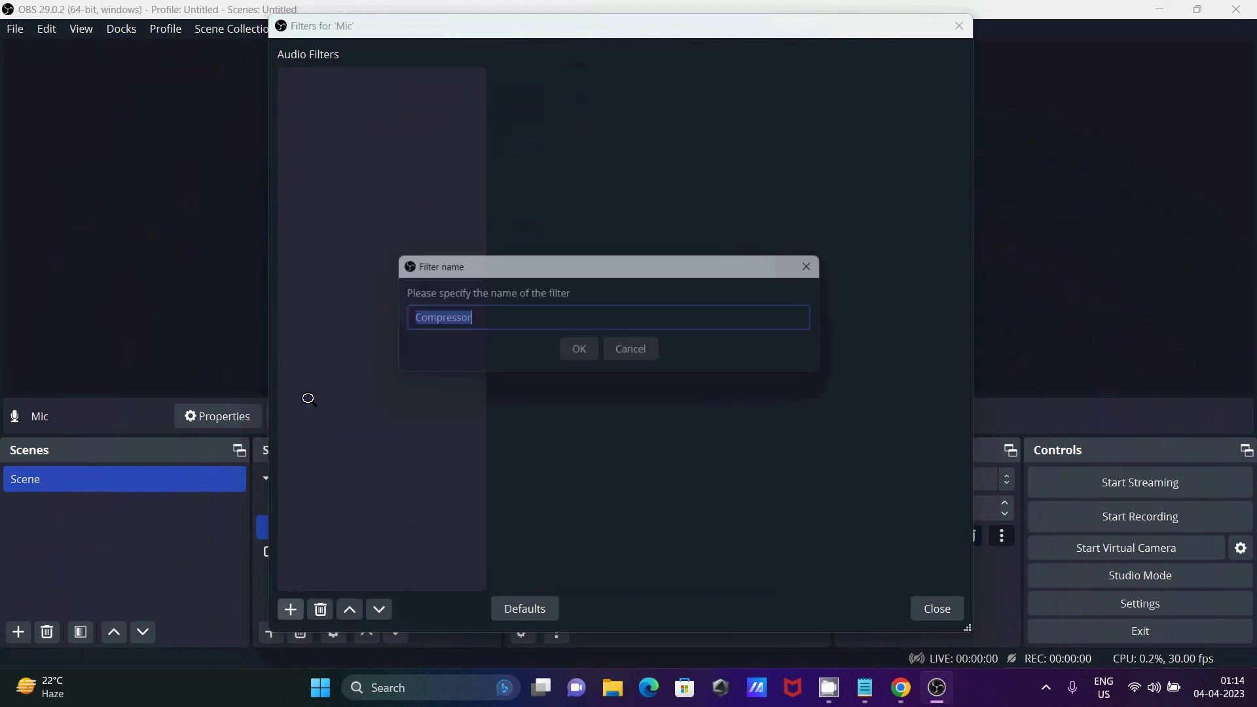
pyautogui.click(573, 351)
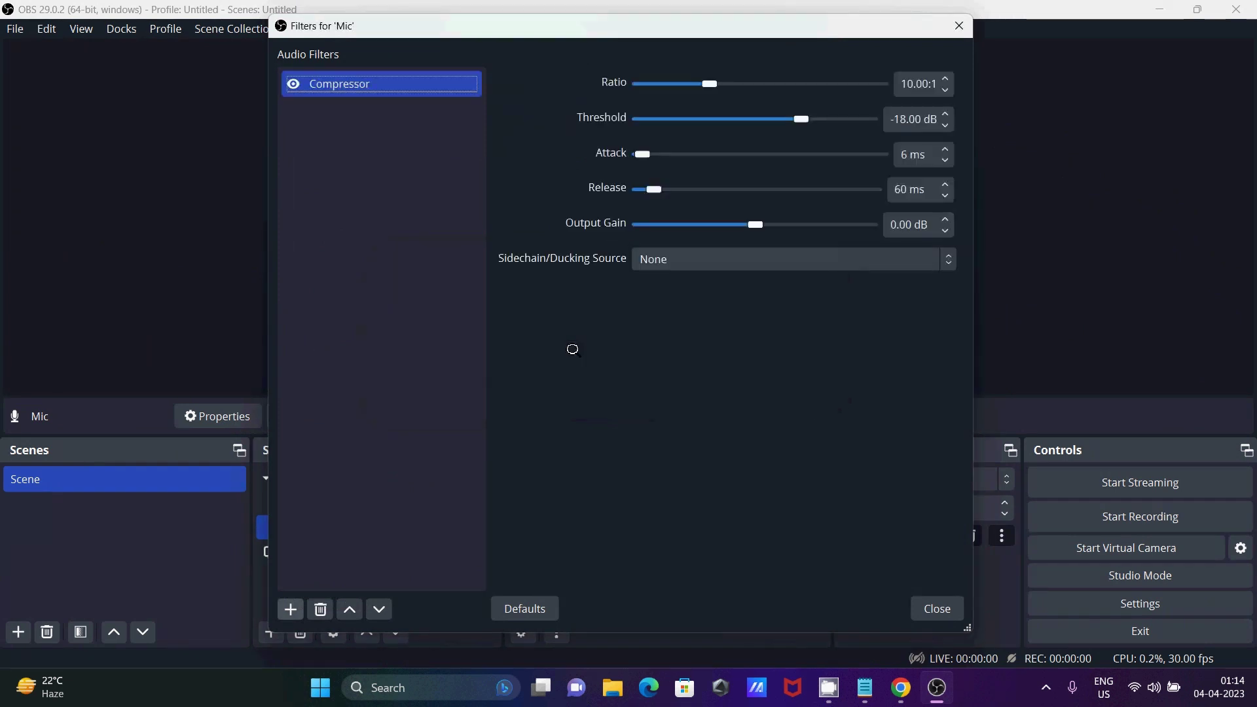
pyautogui.click(287, 606)
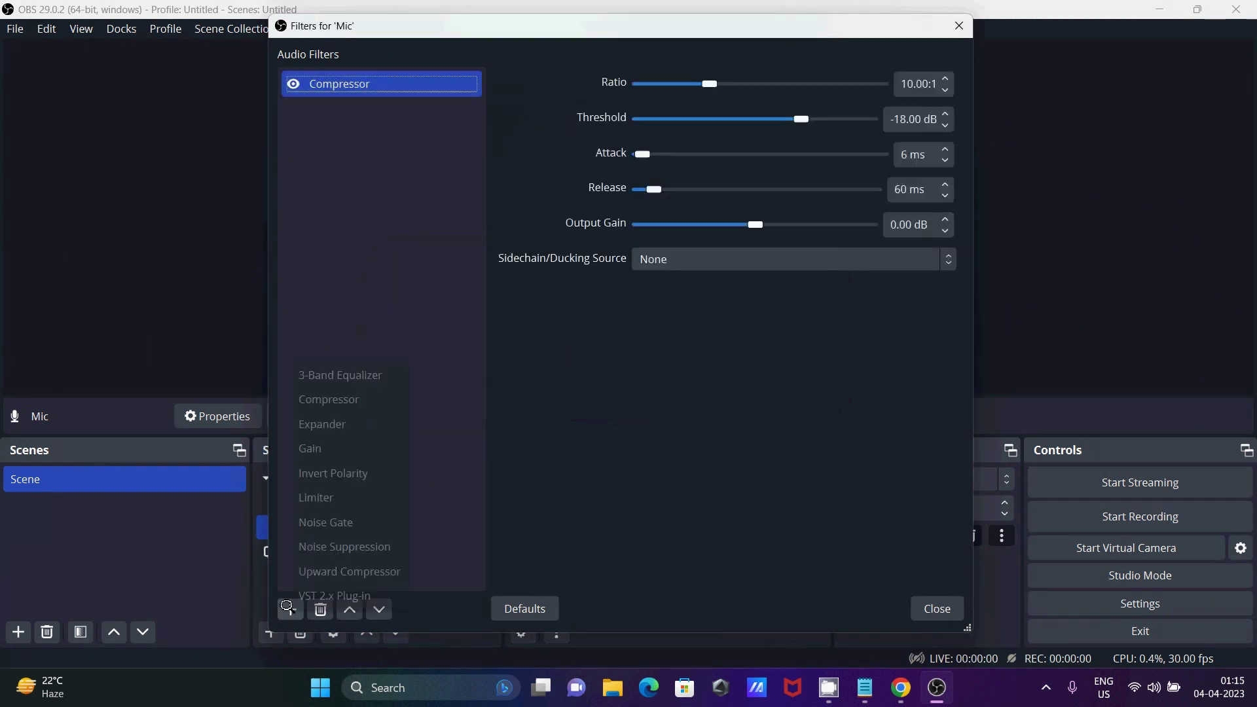
pyautogui.click(308, 441)
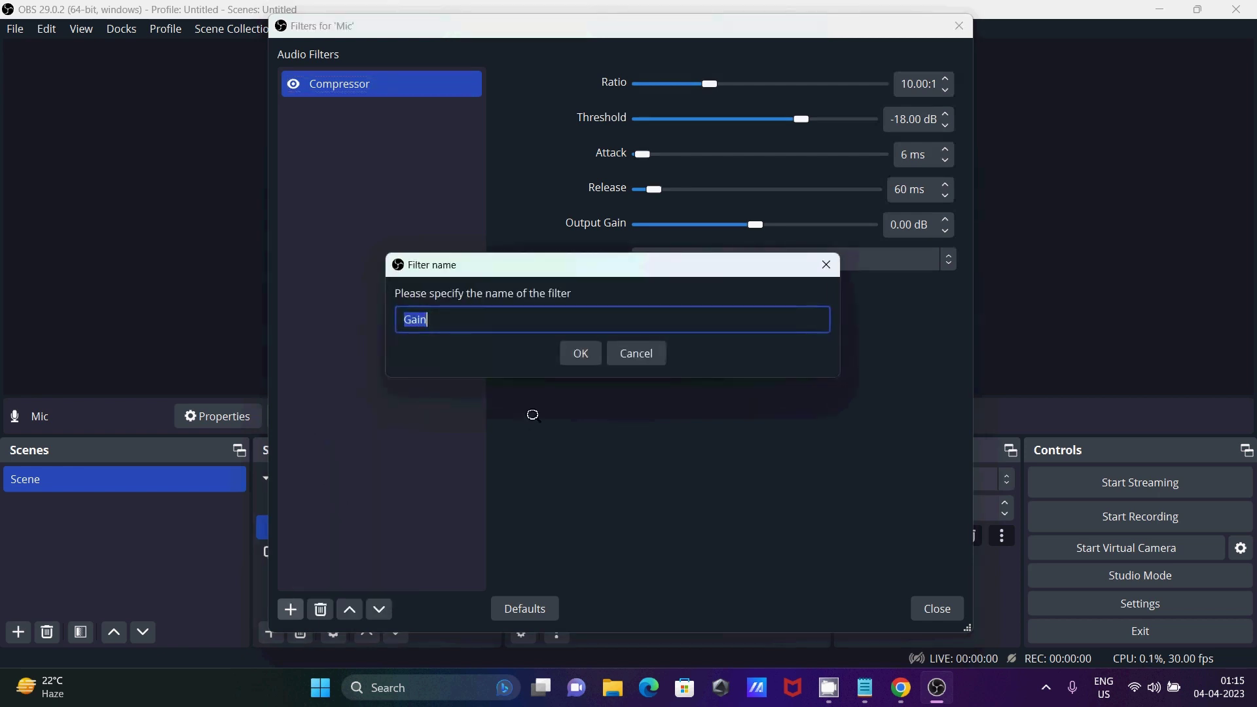
pyautogui.click(568, 350)
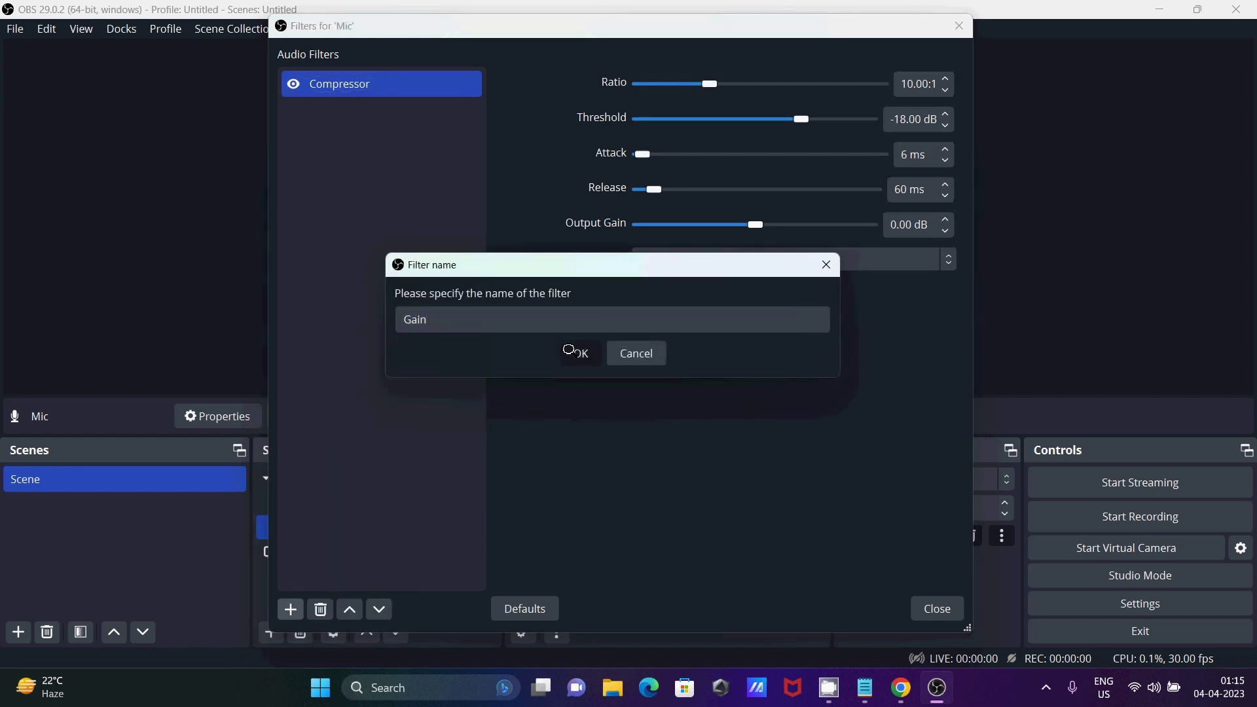
# Add Limiter and Noise Gate filters to Mic, then view the Compressor settings
pyautogui.click(285, 608)
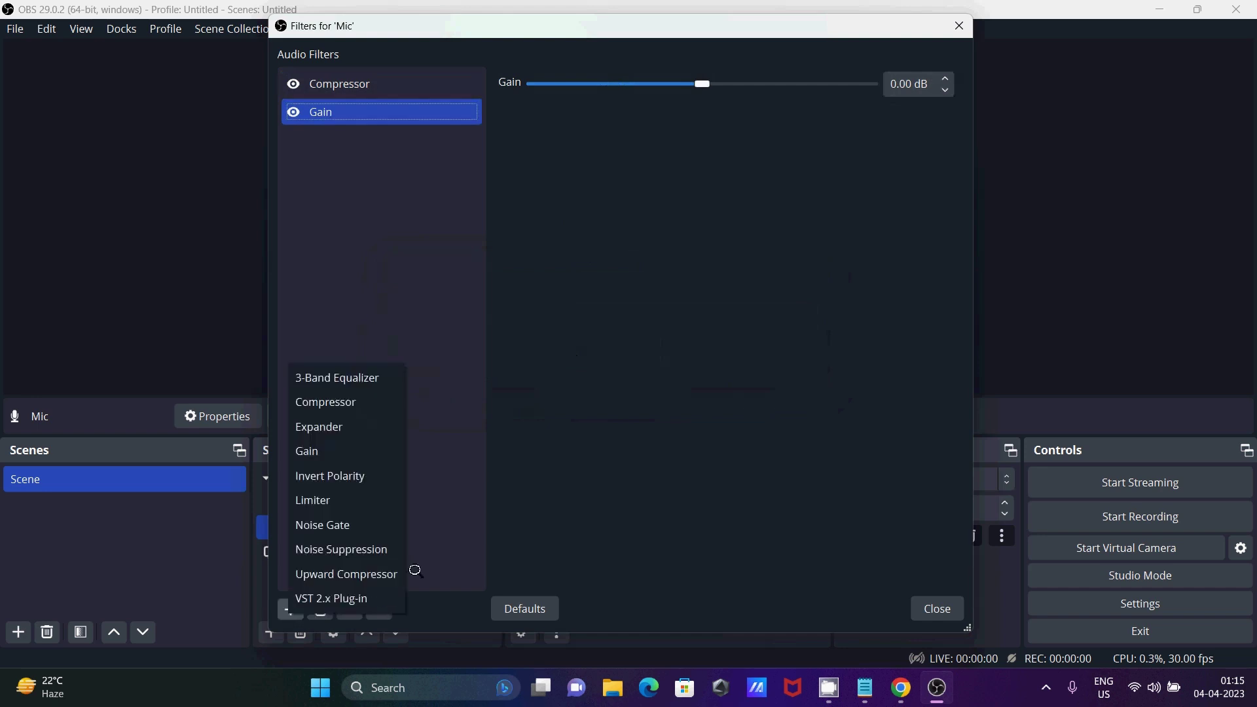
pyautogui.click(331, 499)
pyautogui.click(573, 351)
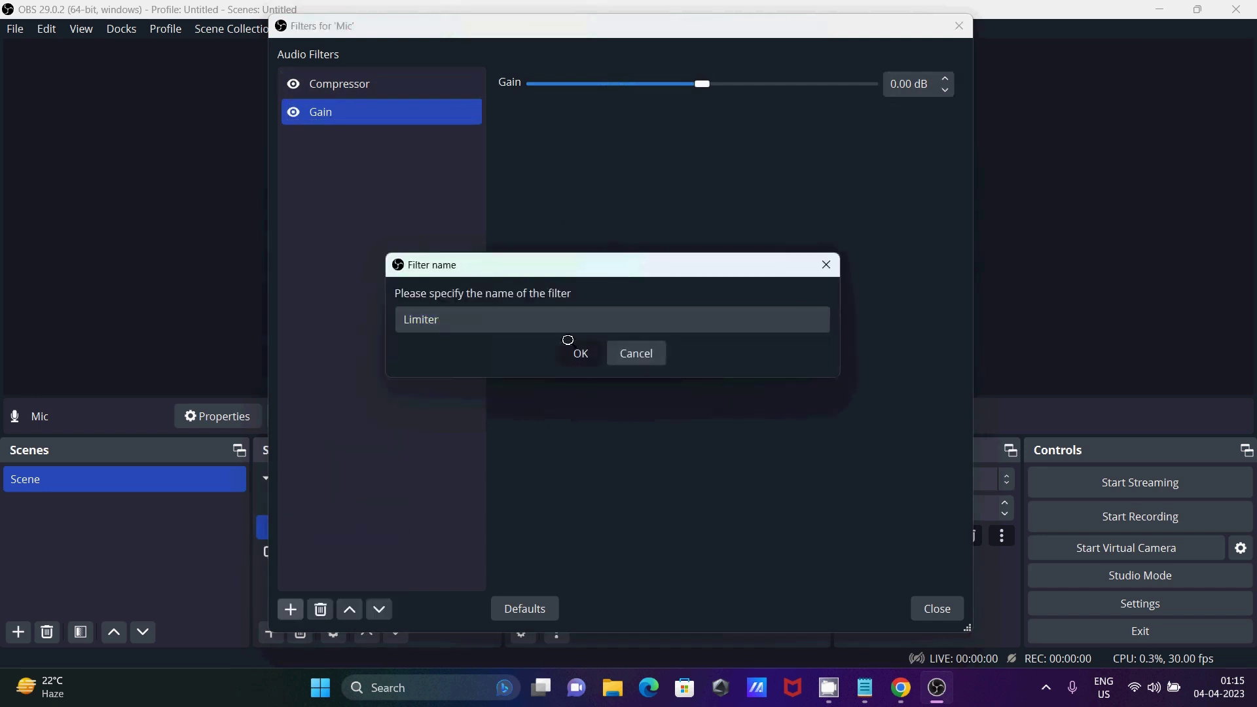
pyautogui.click(286, 609)
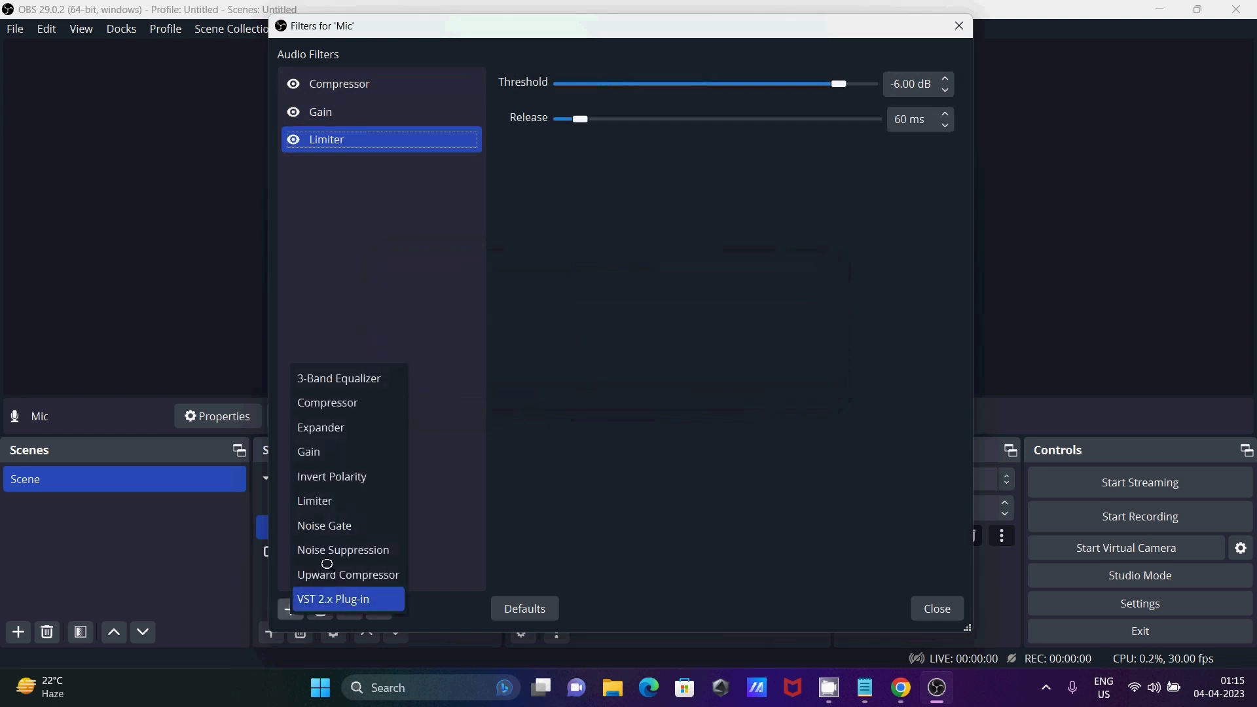
pyautogui.click(329, 524)
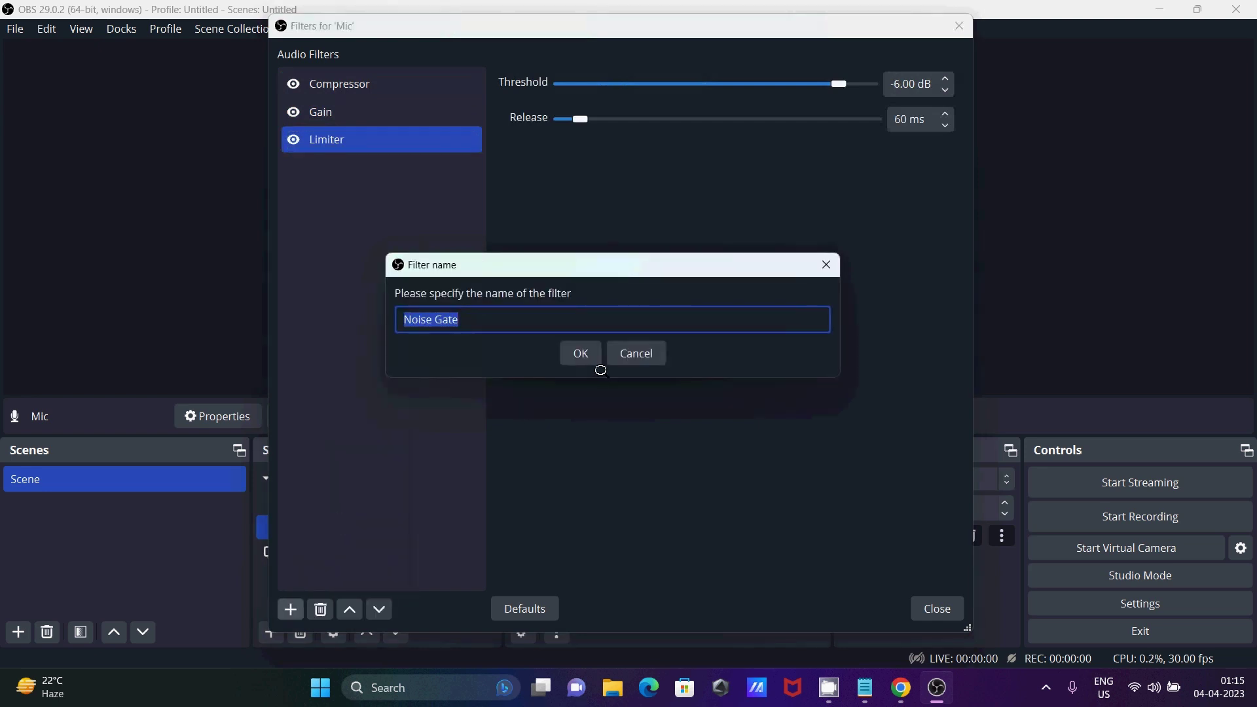
pyautogui.click(576, 352)
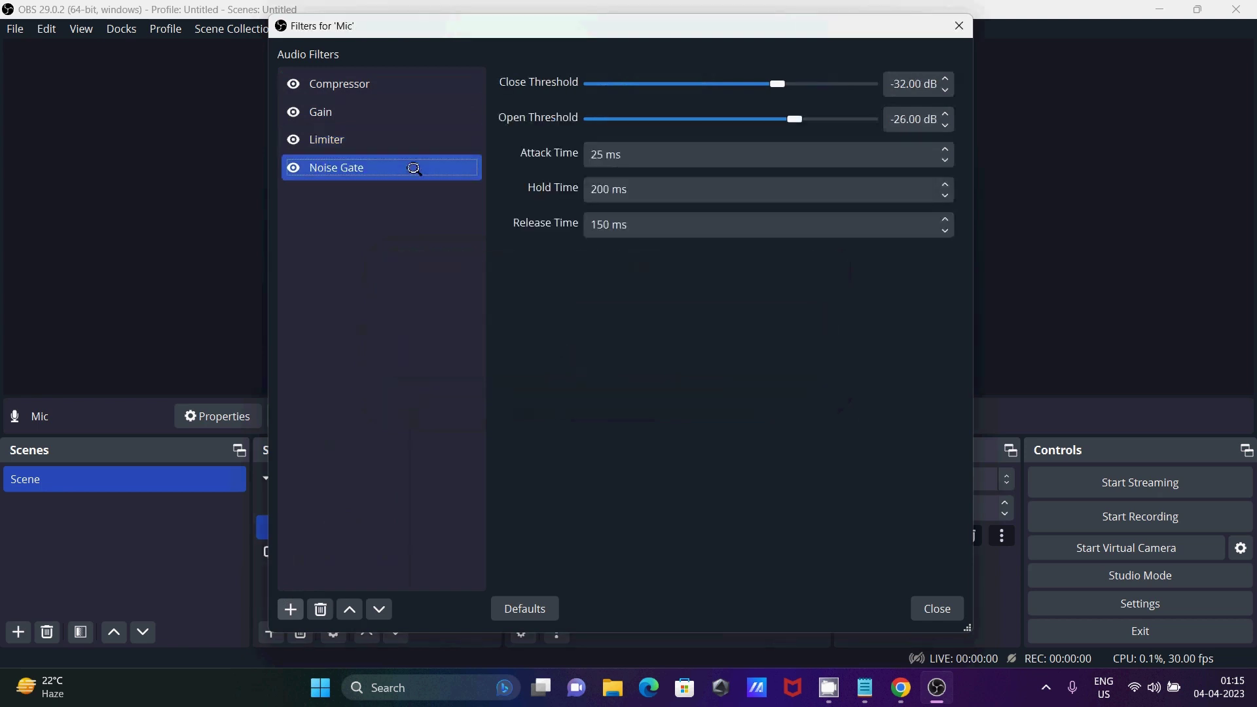
pyautogui.click(353, 81)
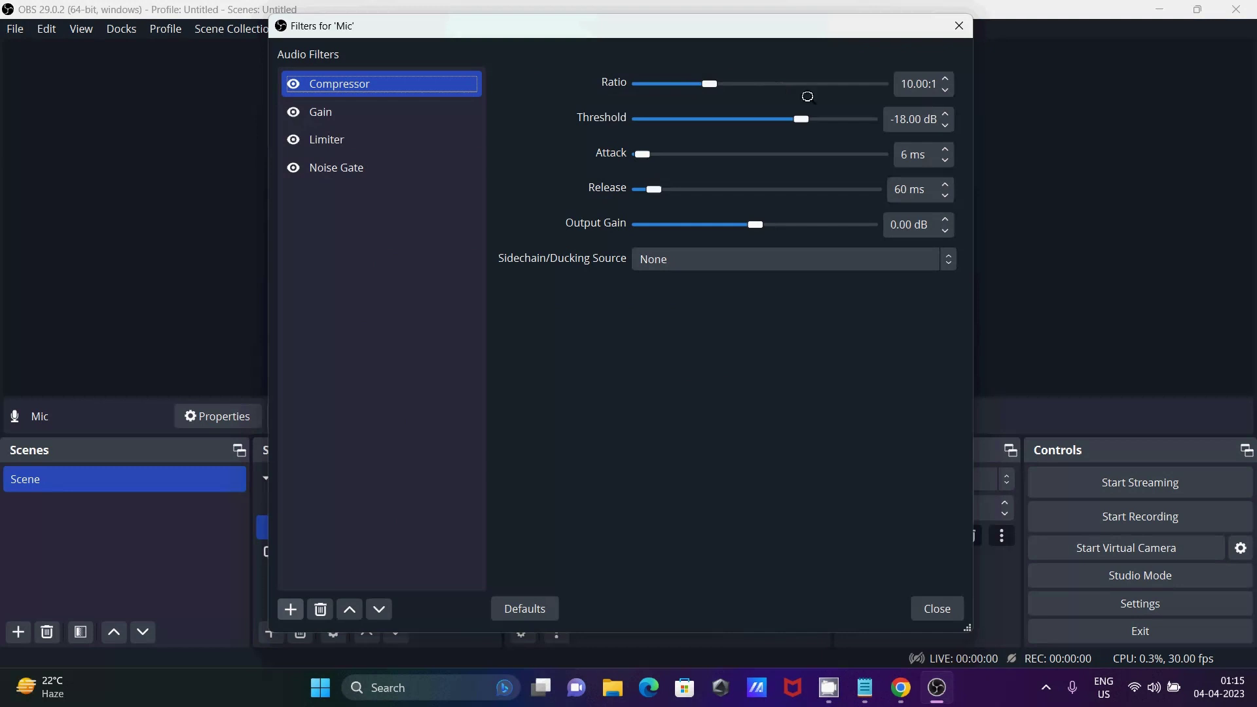
# Nudge the Mic's Gain filter up 0.10 dB and back to 0.00 dB
pyautogui.click(326, 105)
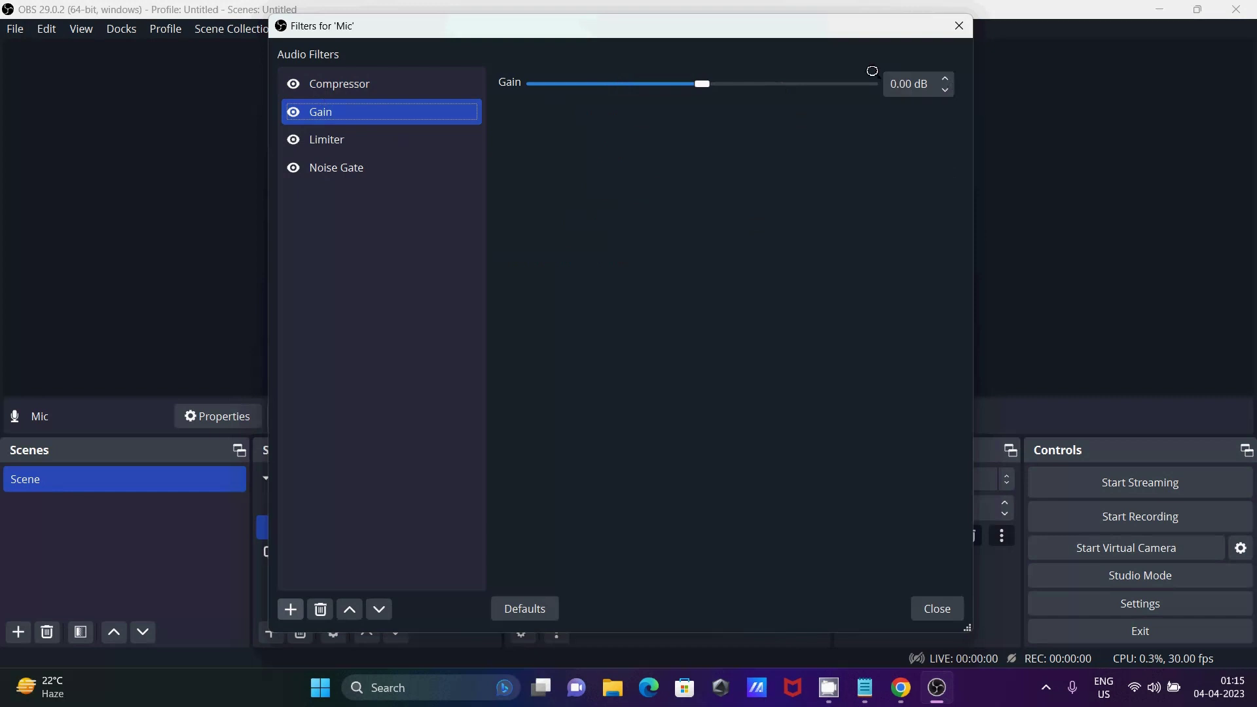
pyautogui.click(943, 77)
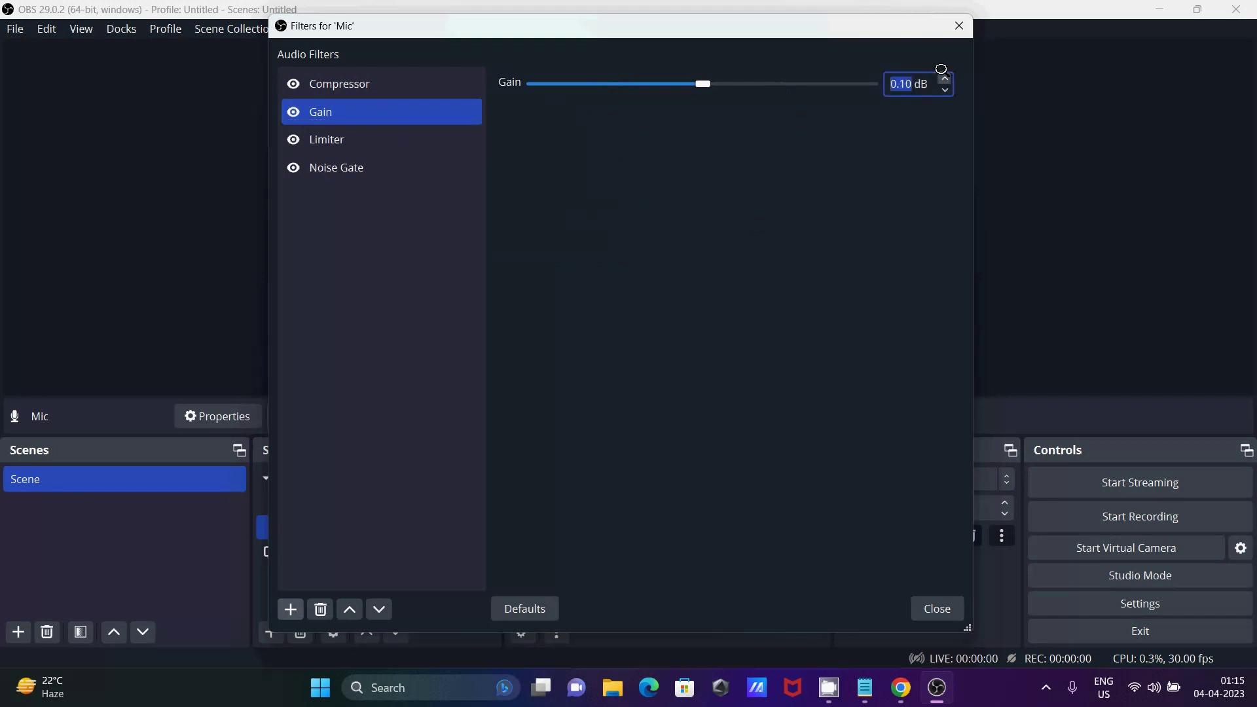
pyautogui.click(943, 88)
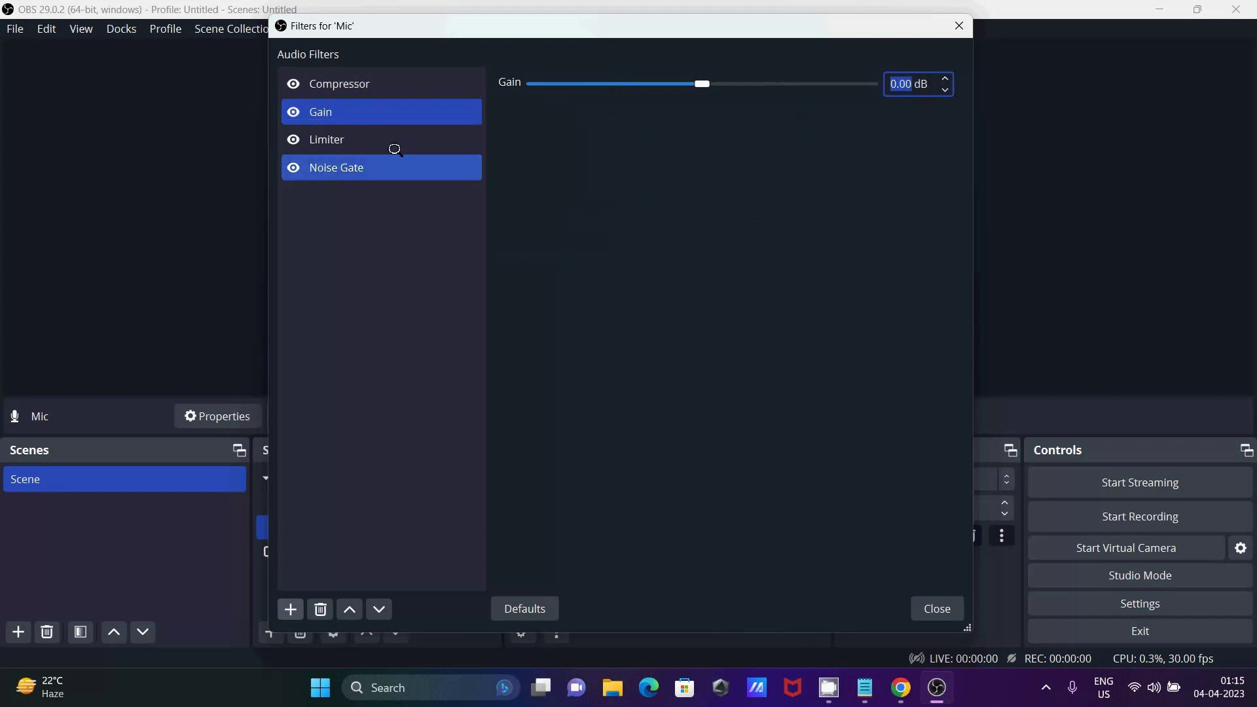
# Set the Limiter threshold to -0.30 dB, review the Noise Gate filter, and close the dialog
pyautogui.click(318, 131)
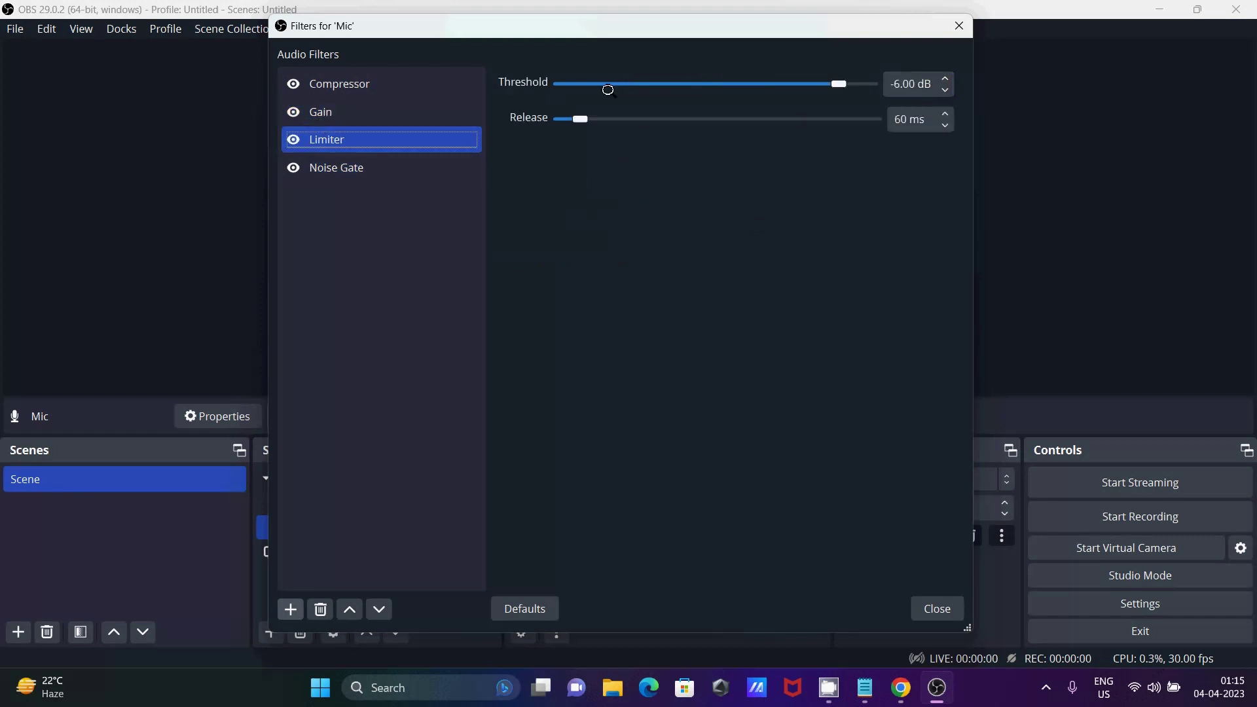
pyautogui.click(891, 77)
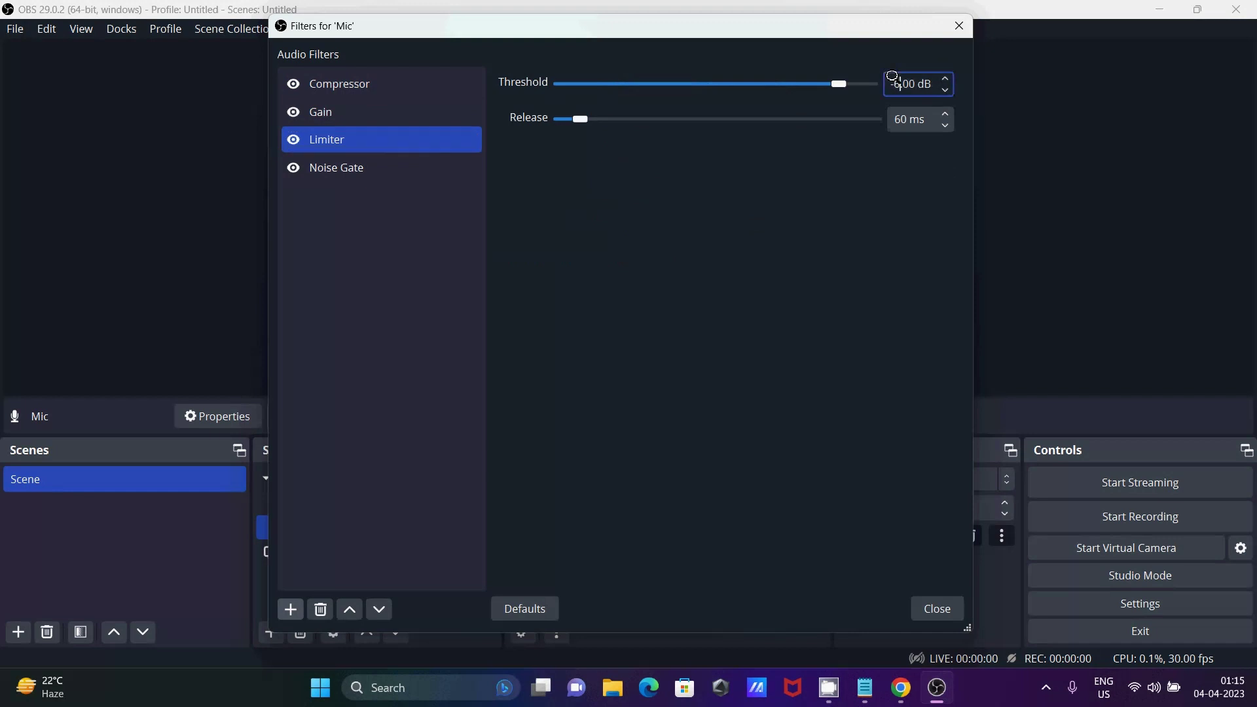
pyautogui.scroll(19, 940, 86)
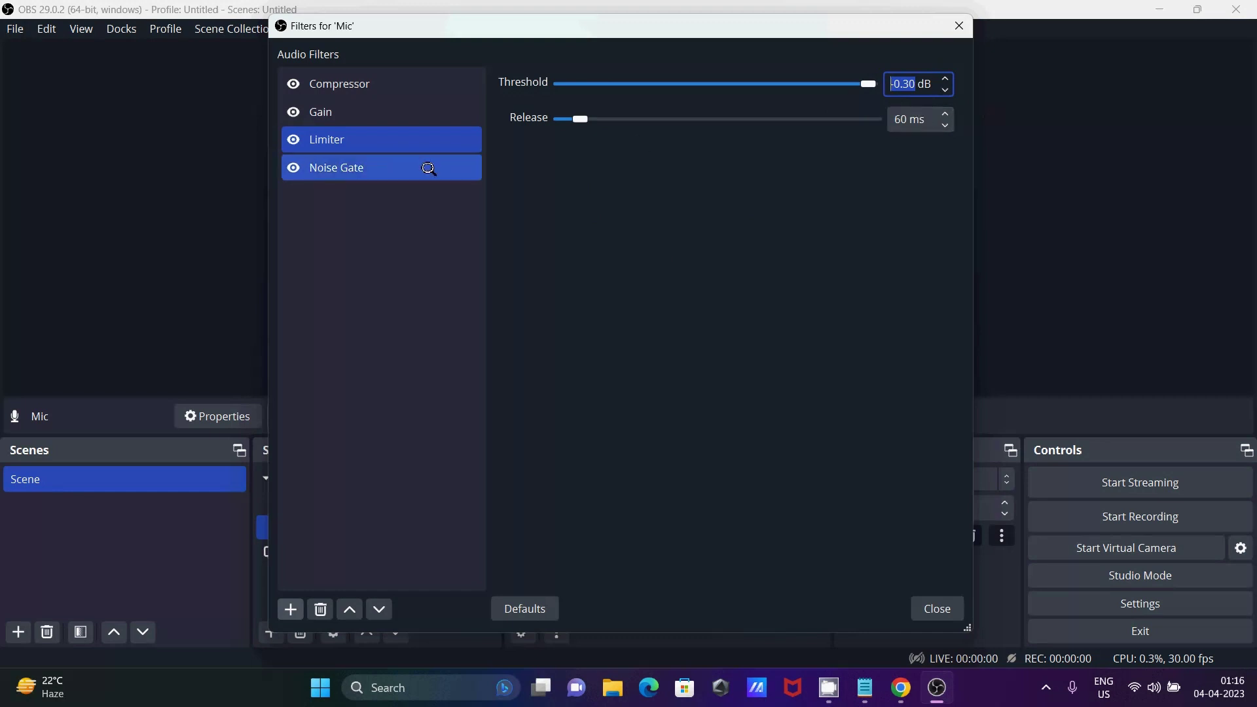
pyautogui.click(352, 168)
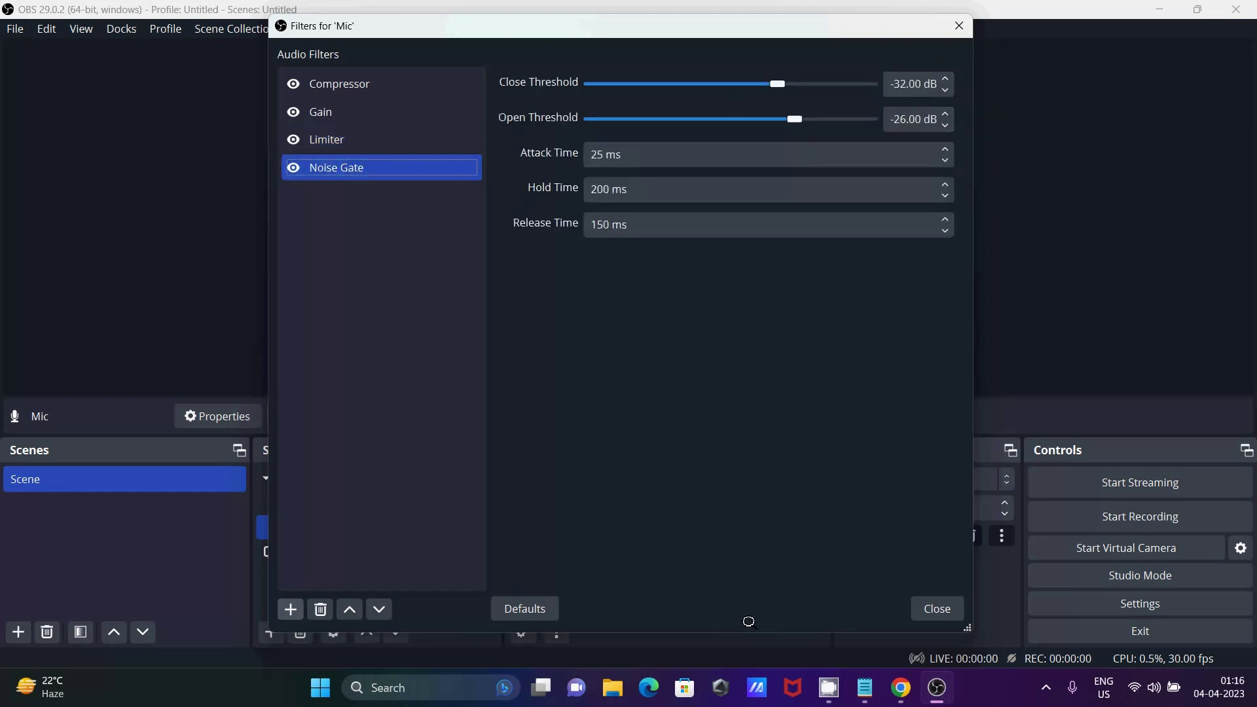
pyautogui.click(925, 603)
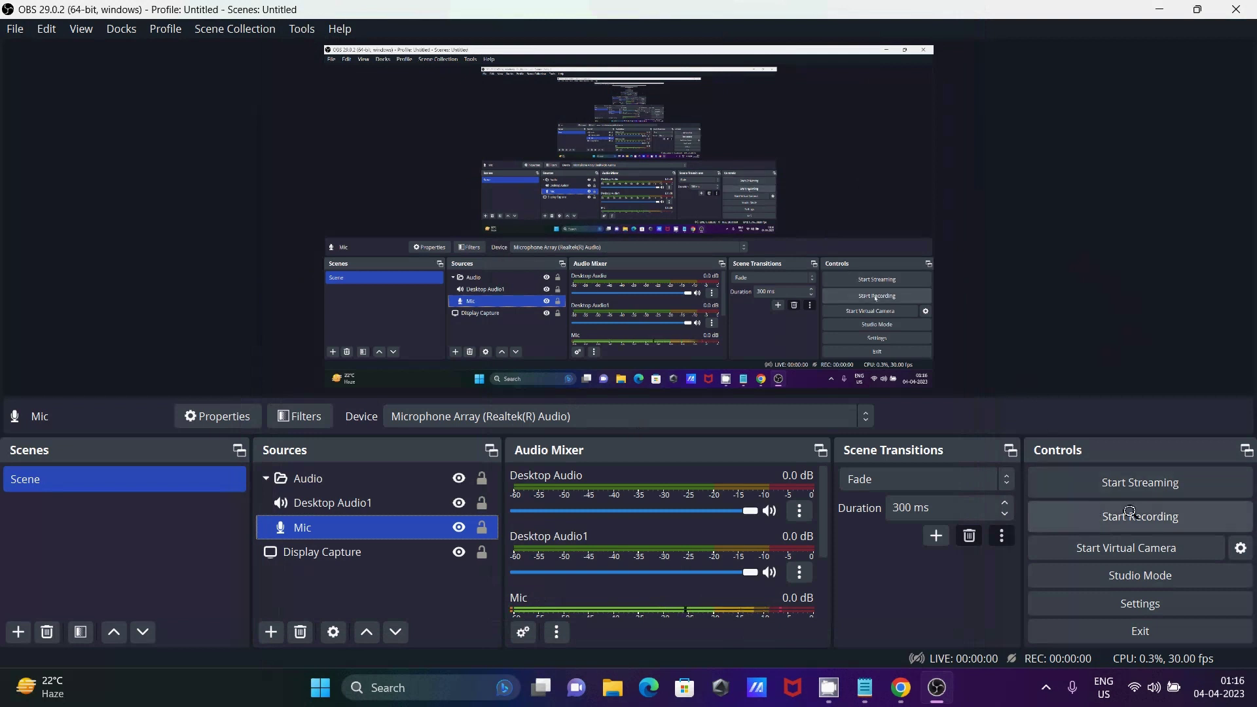
# Record a short test clip with OBS minimized, stop it to save, then quit OBS
pyautogui.click(1099, 510)
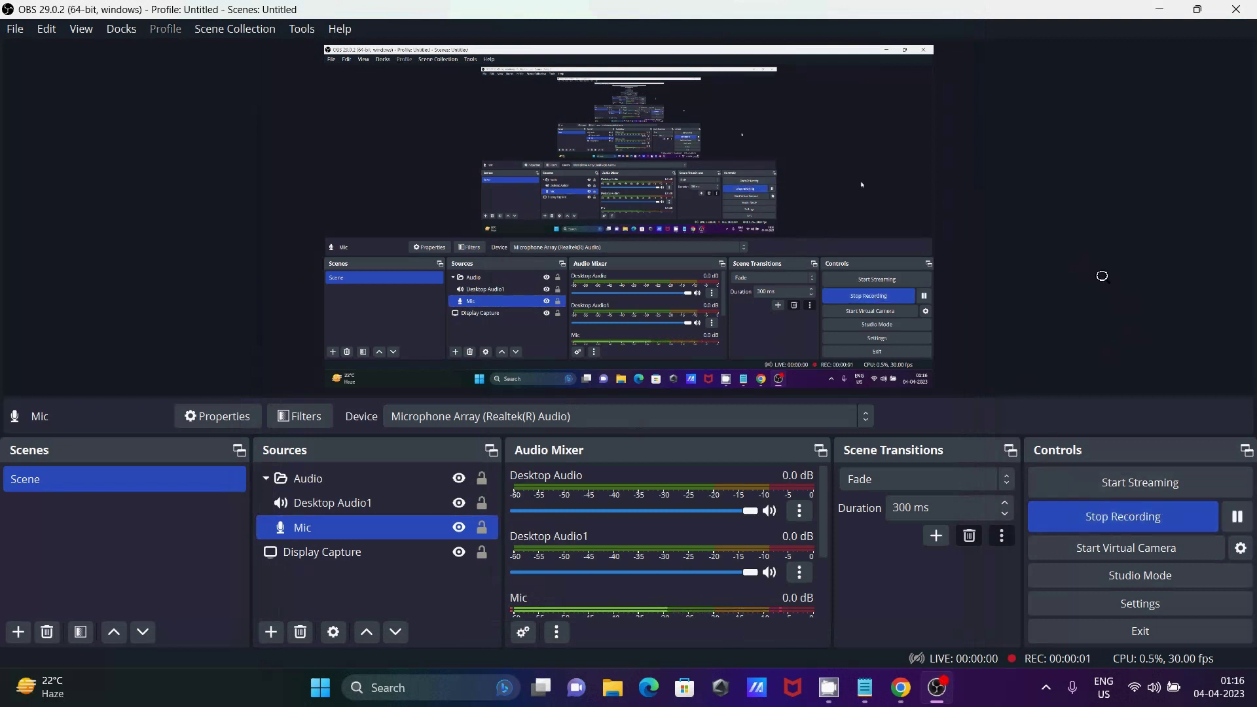
pyautogui.click(1153, 5)
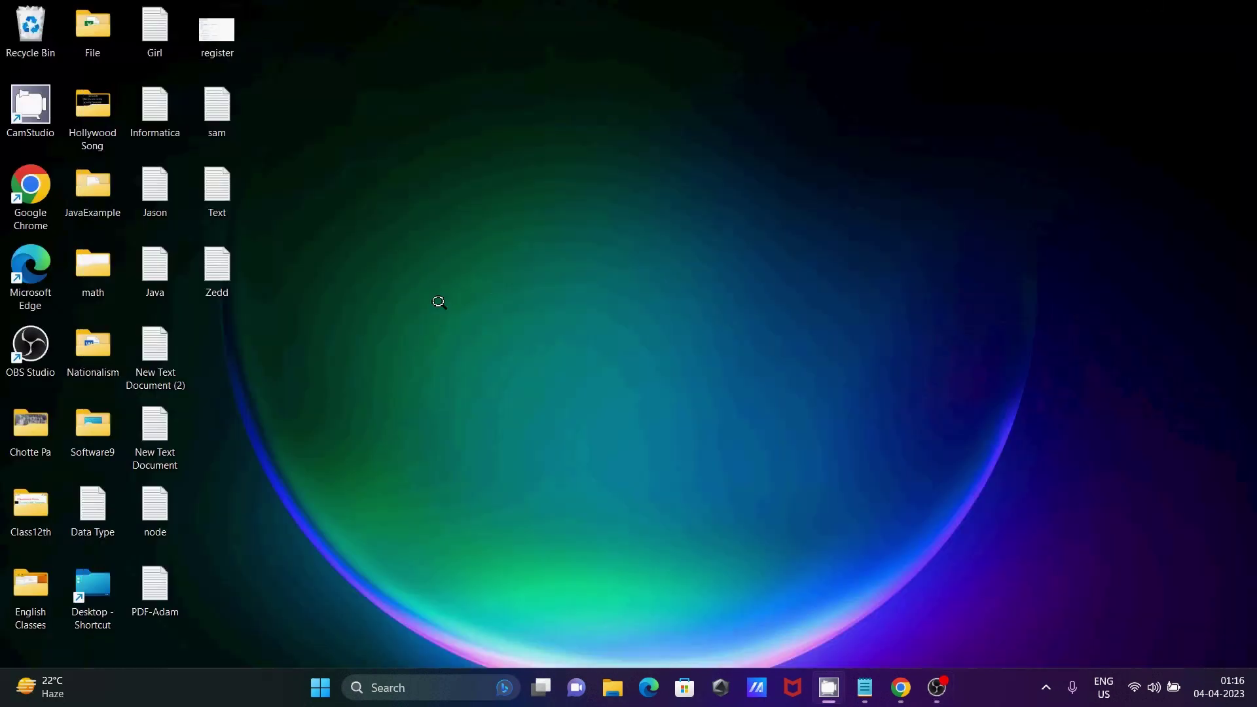
pyautogui.click(937, 687)
pyautogui.click(1140, 526)
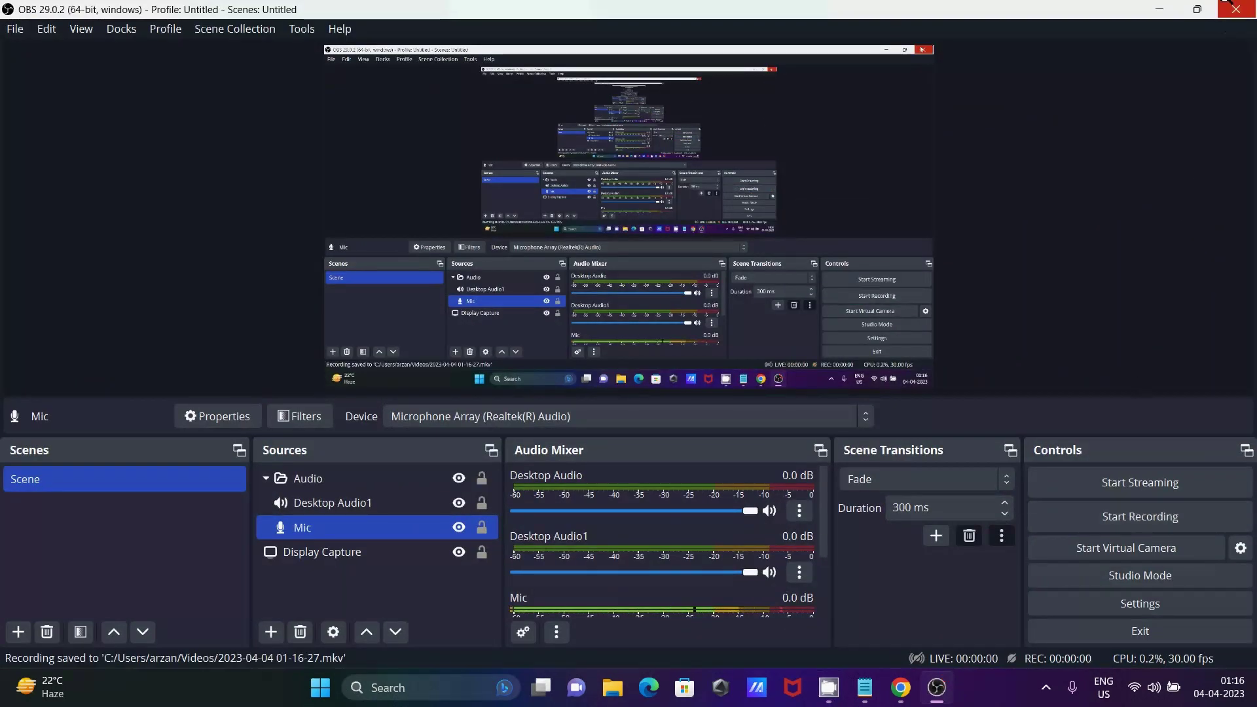
pyautogui.click(1225, 6)
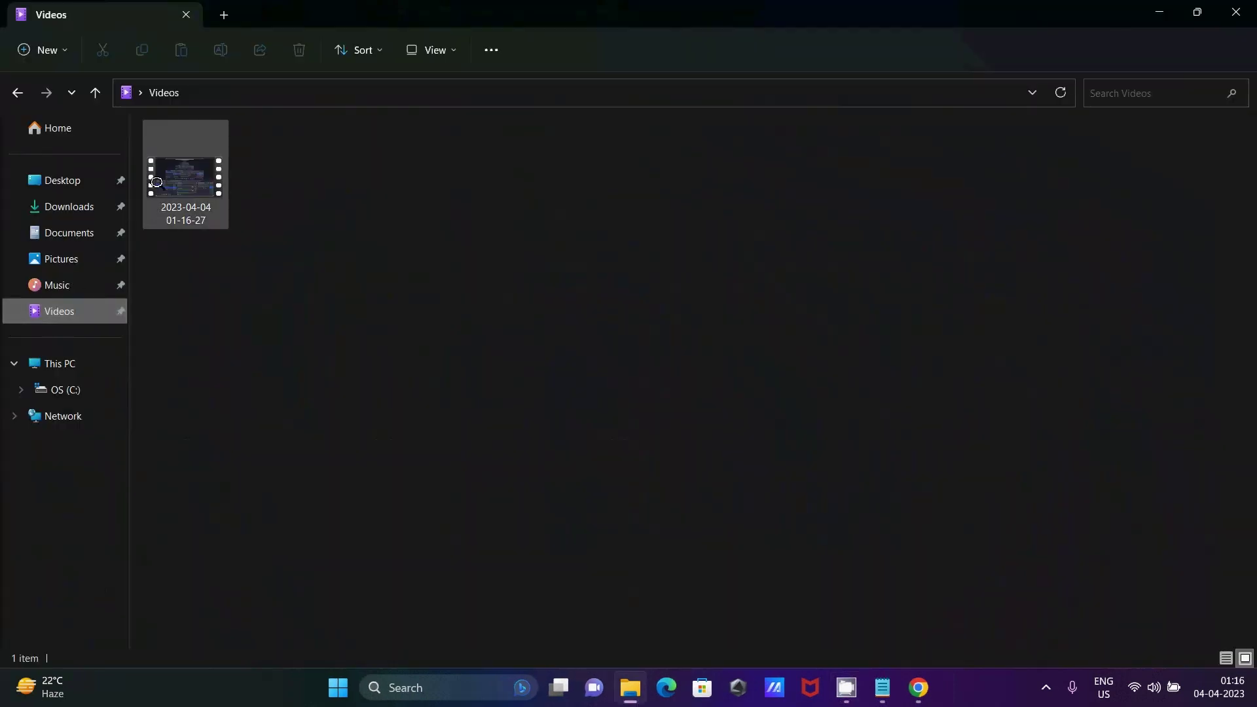
pyautogui.rightClick(163, 187)
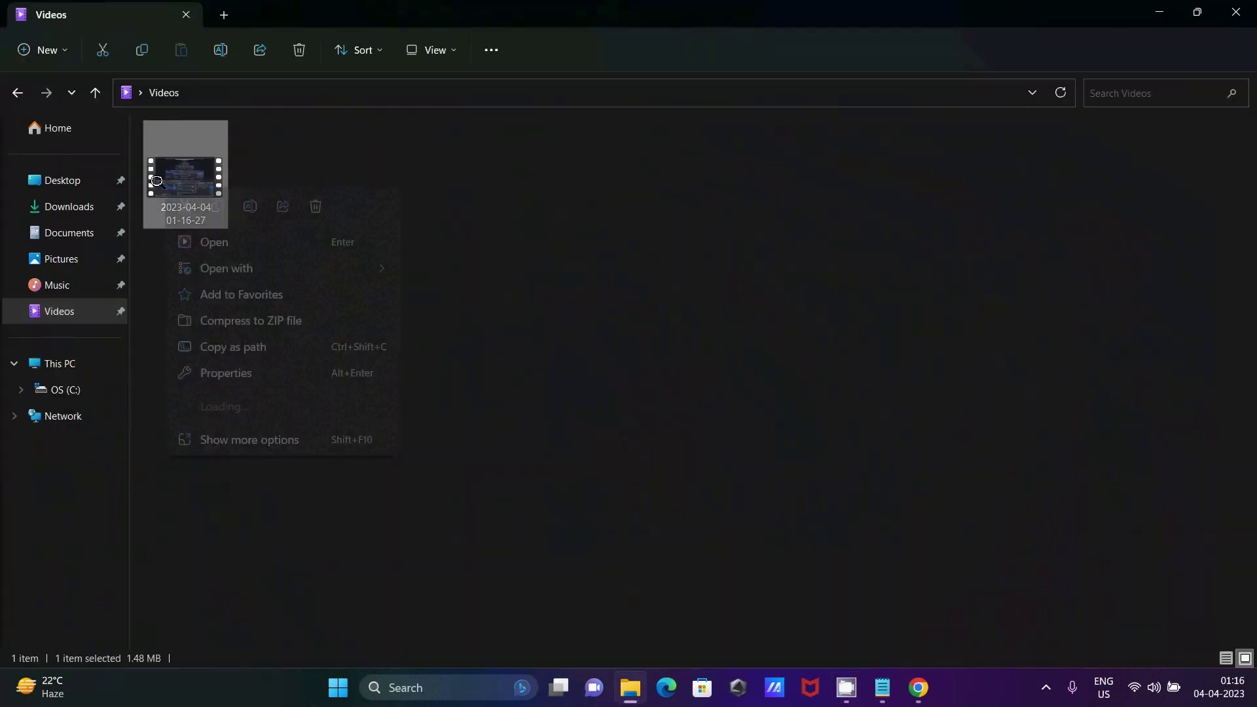
pyautogui.moveTo(275, 264)
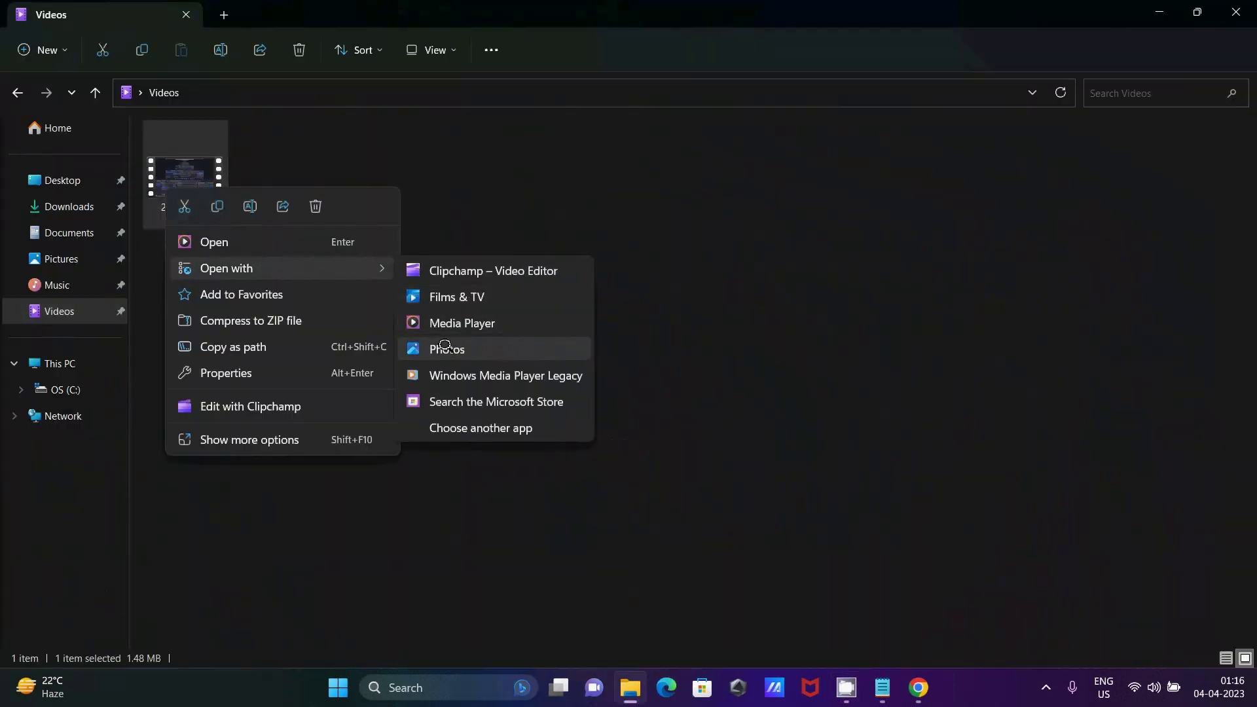
pyautogui.click(445, 375)
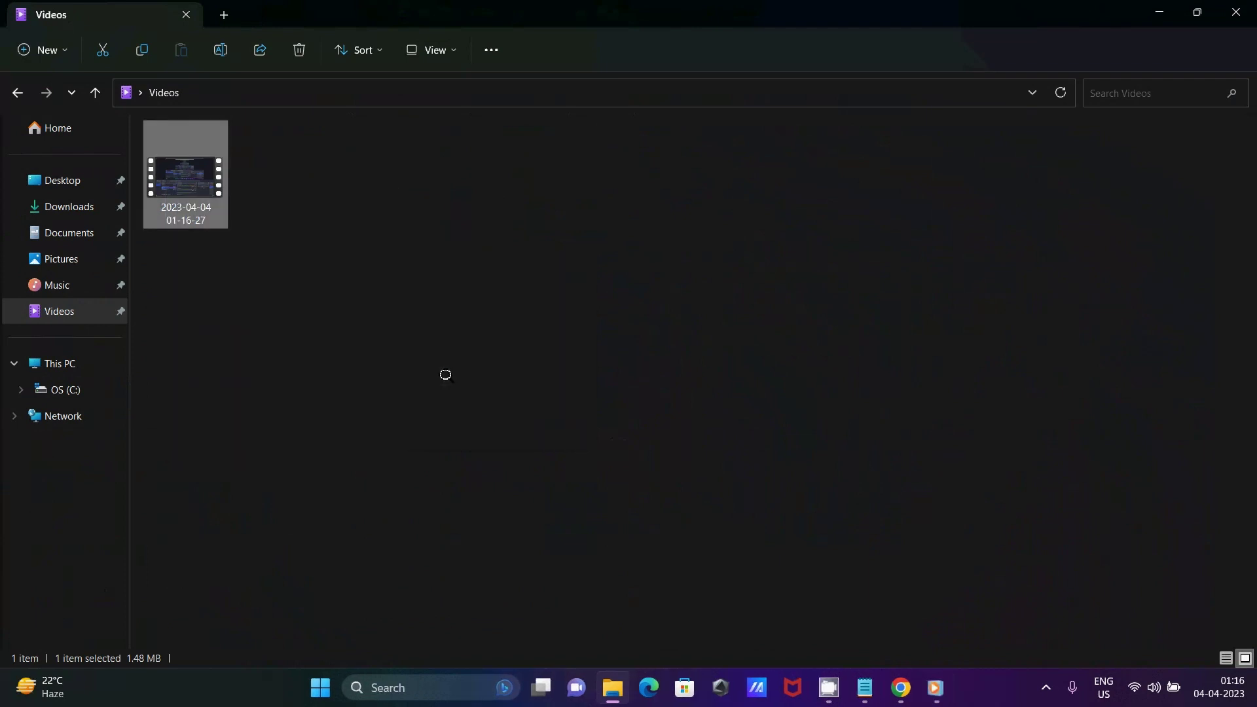
pyautogui.click(929, 669)
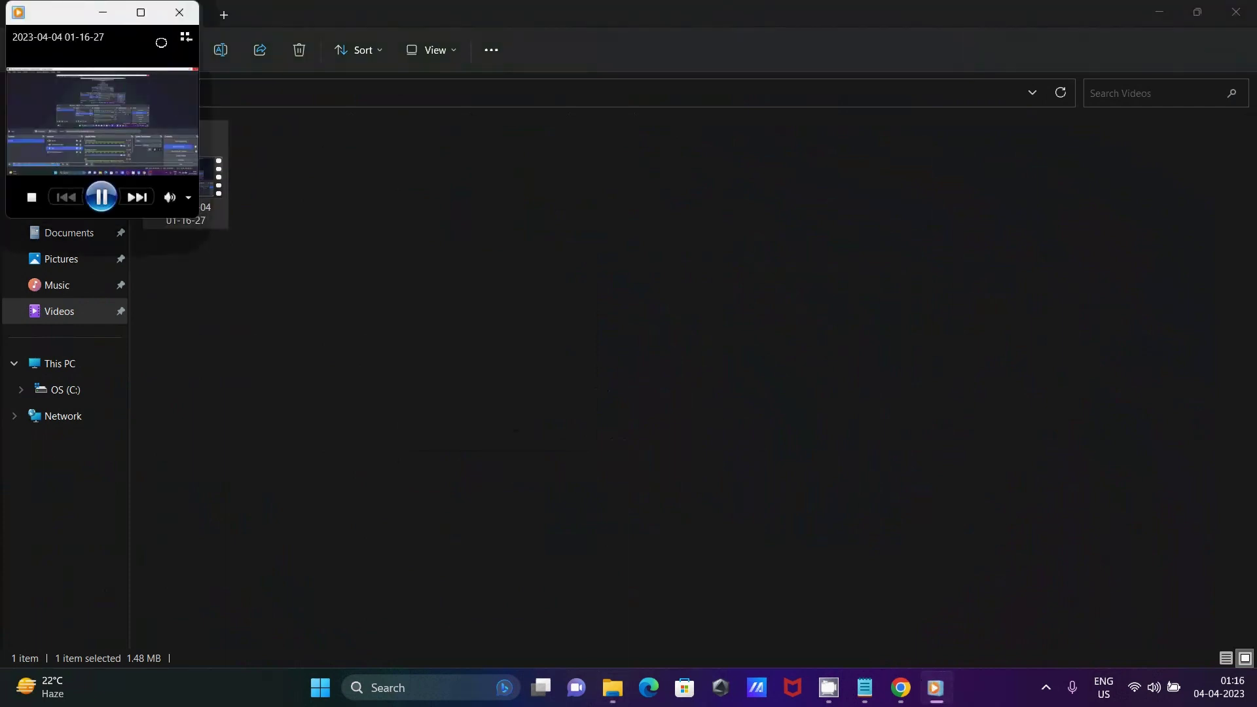
pyautogui.click(140, 12)
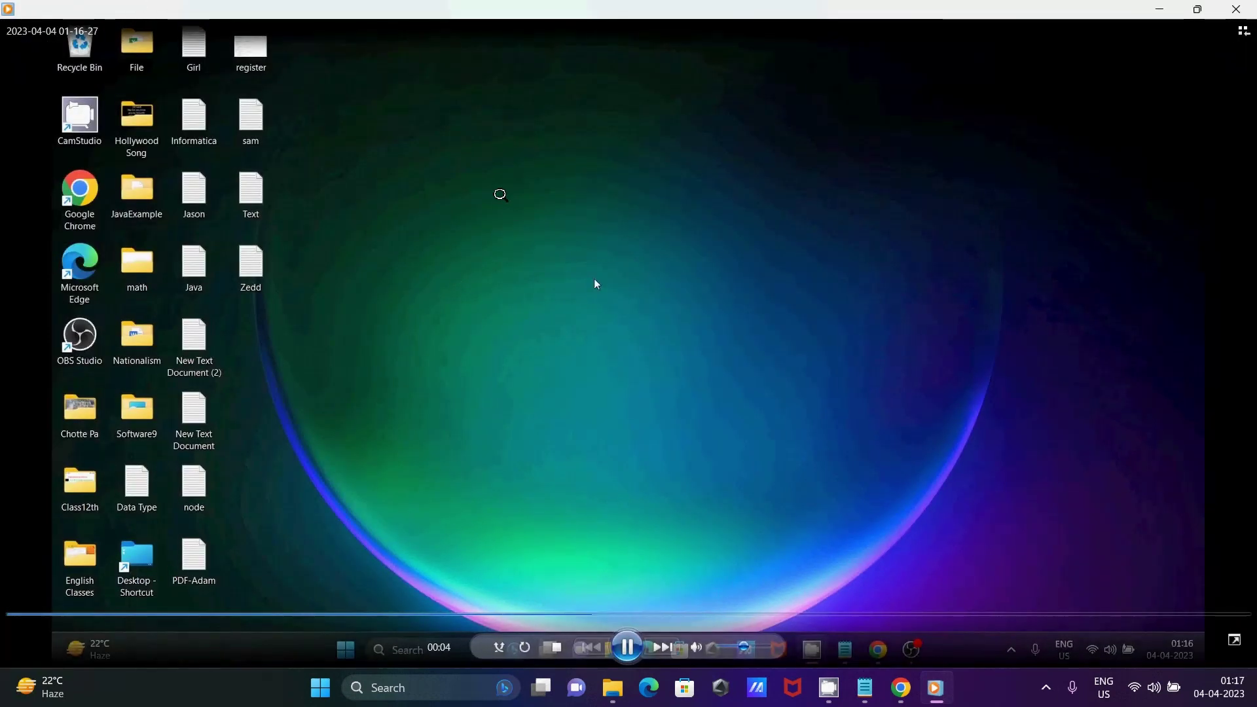